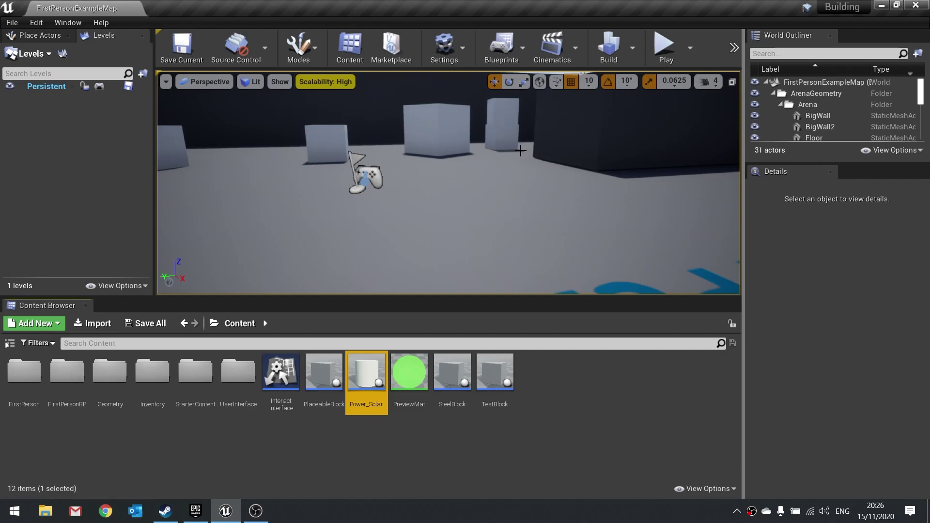
Playtest the level: build a Solar Panel, walk up to it and interact, then exit
left_click(665, 44)
key("b")
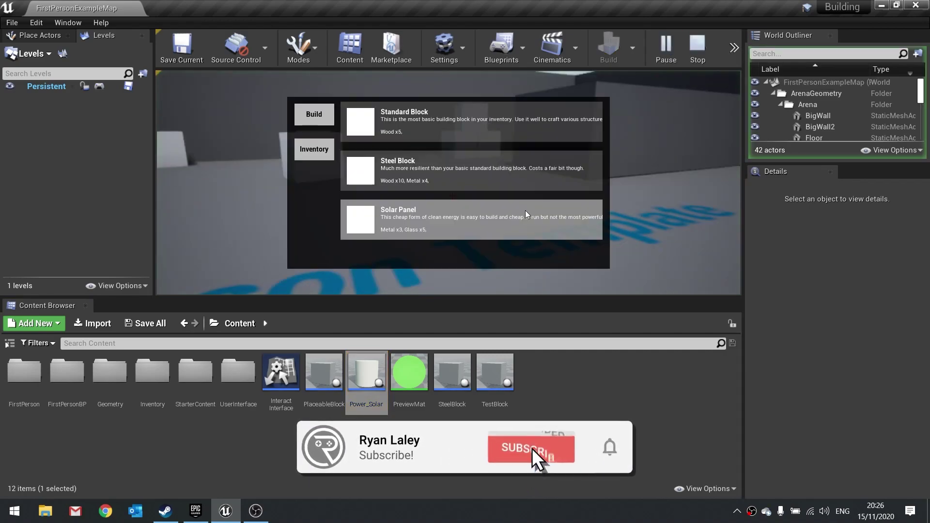
left_click(455, 216)
left_click(452, 197)
key("w")
key("e")
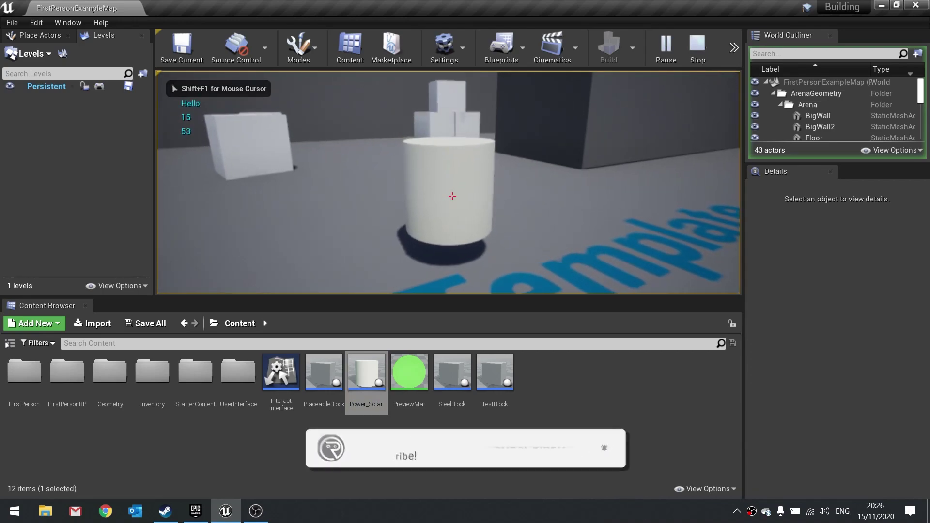
key("w")
key("e")
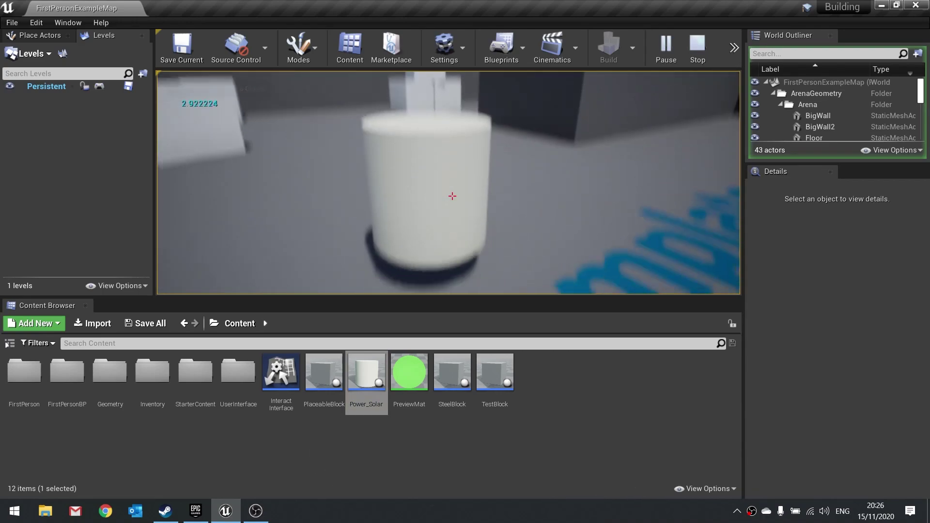
key("s")
key("e")
key("Escape")
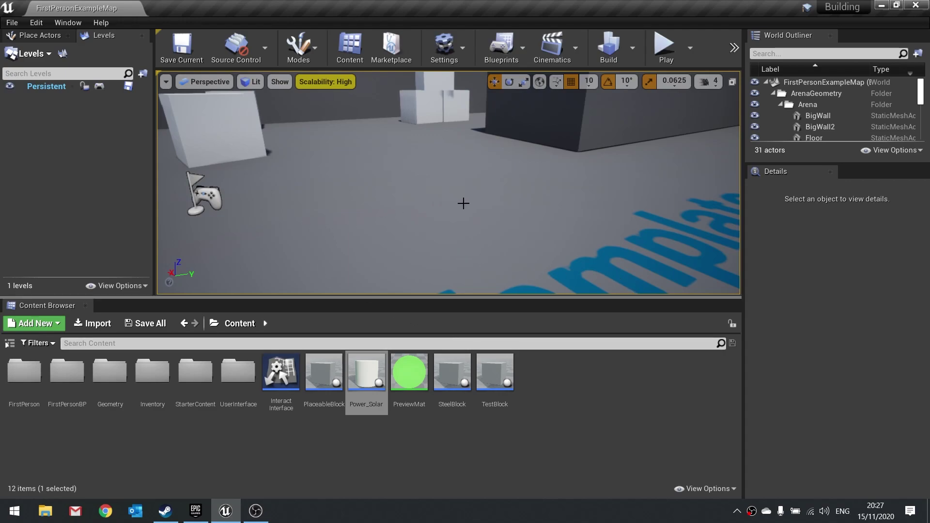
Create a Widget Blueprint named PowerPanel in the UserInterface folder and open it in the Designer
mouse_move(460, 201)
right_mouse_down()
mouse_move(456, 180)
mouse_move(468, 215)
right_mouse_up()
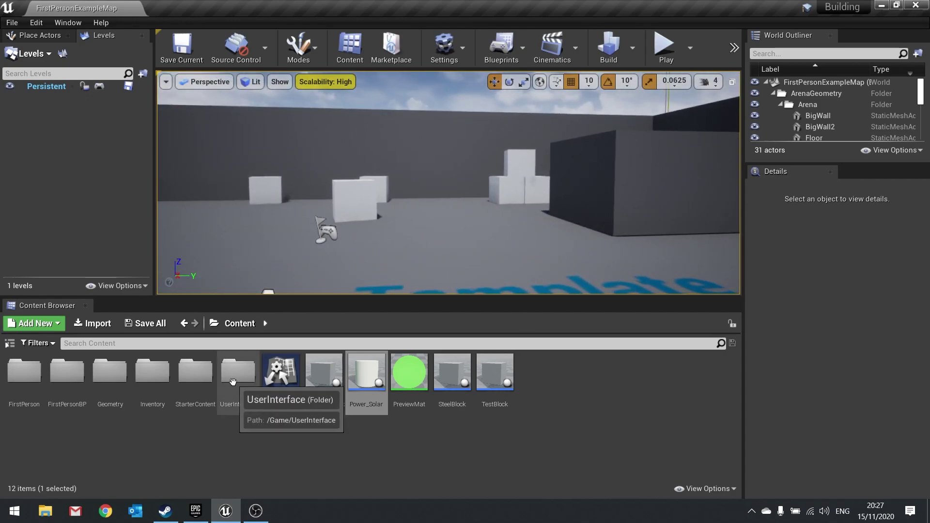
double_click(223, 408)
right_click(366, 382)
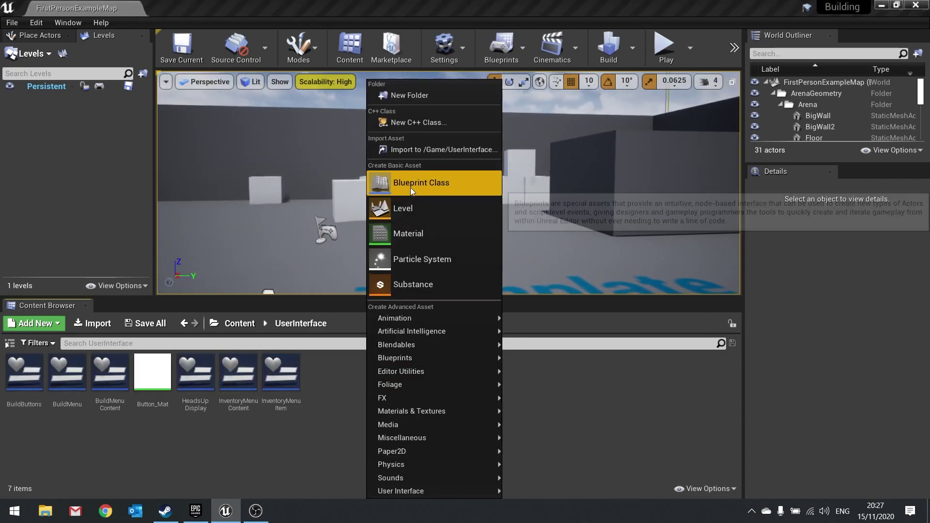
mouse_move(406, 494)
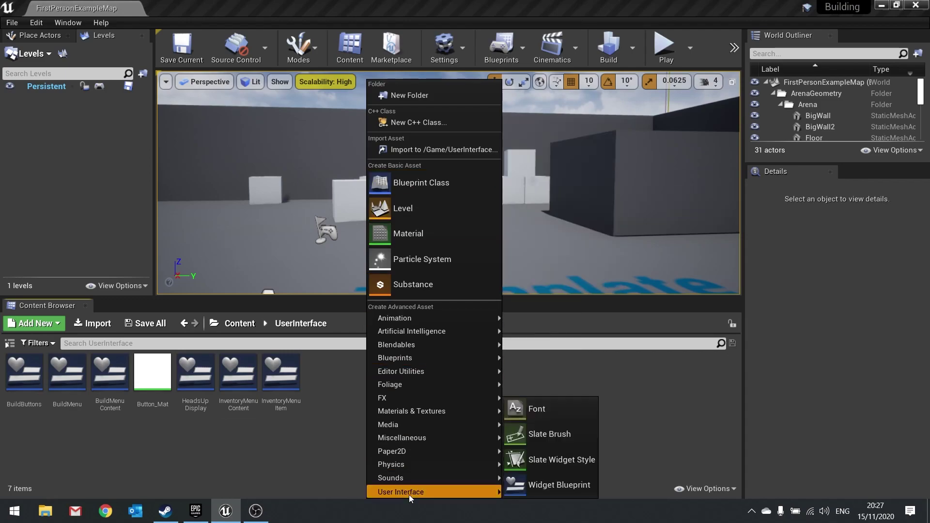
left_click(537, 486)
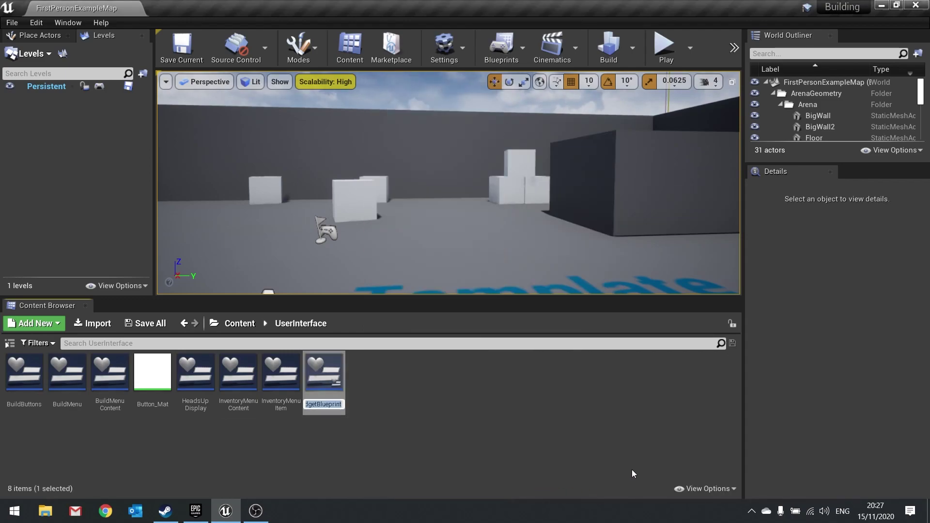
type("PowerPanel")
key("Return")
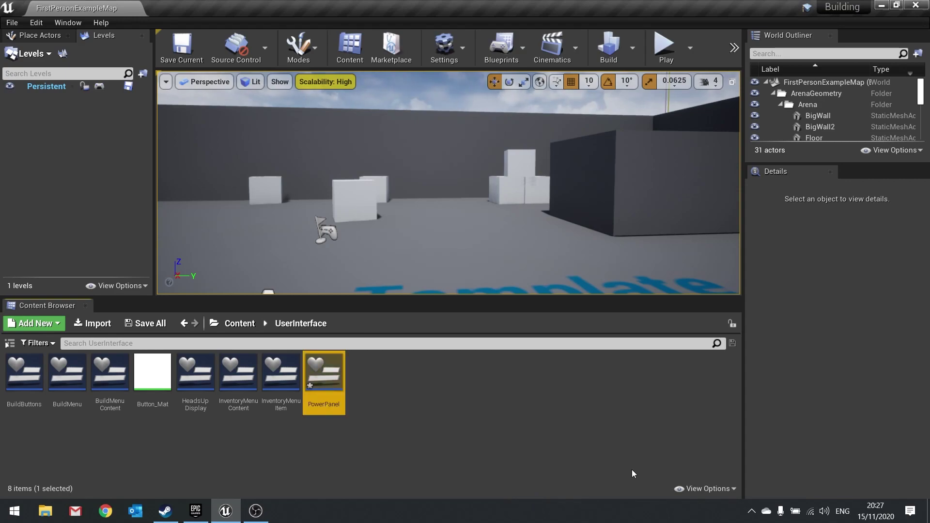
double_click(324, 372)
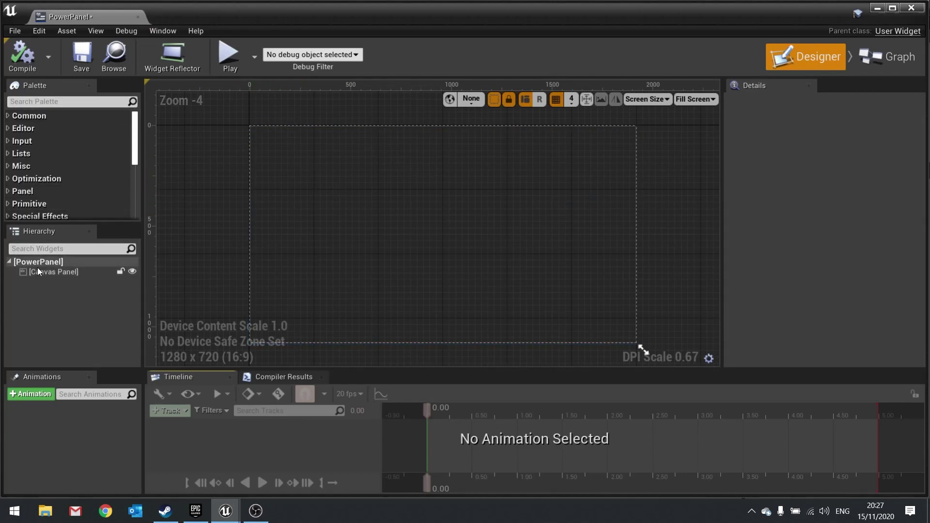
Search the Palette for 'borde' and drop a Border onto PowerPanel's Canvas Panel
left_click(41, 274)
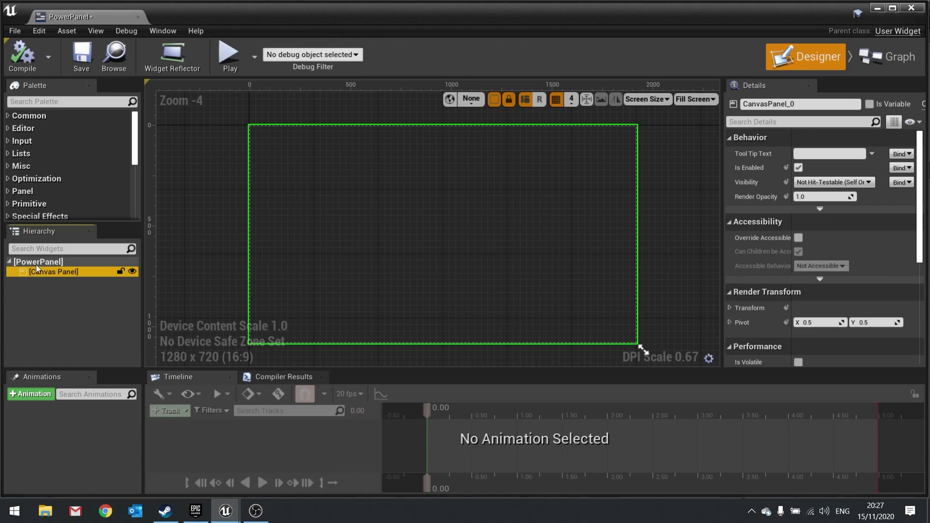
left_click(36, 265, "ctrl")
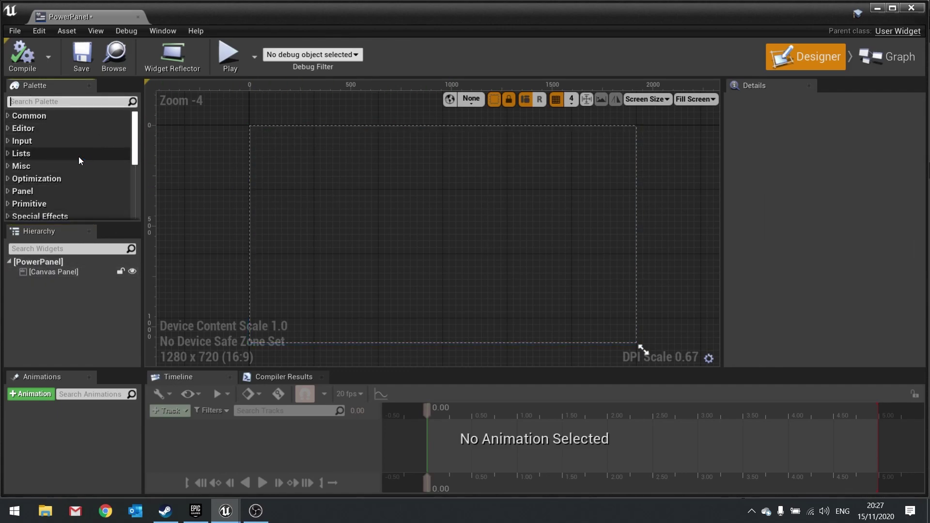
type("borde")
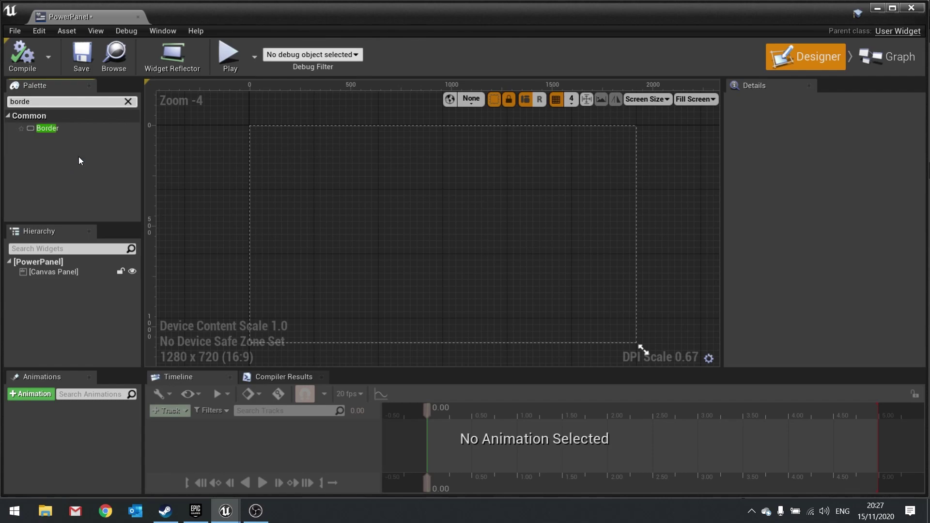
left_click_drag(48, 128, 429, 232)
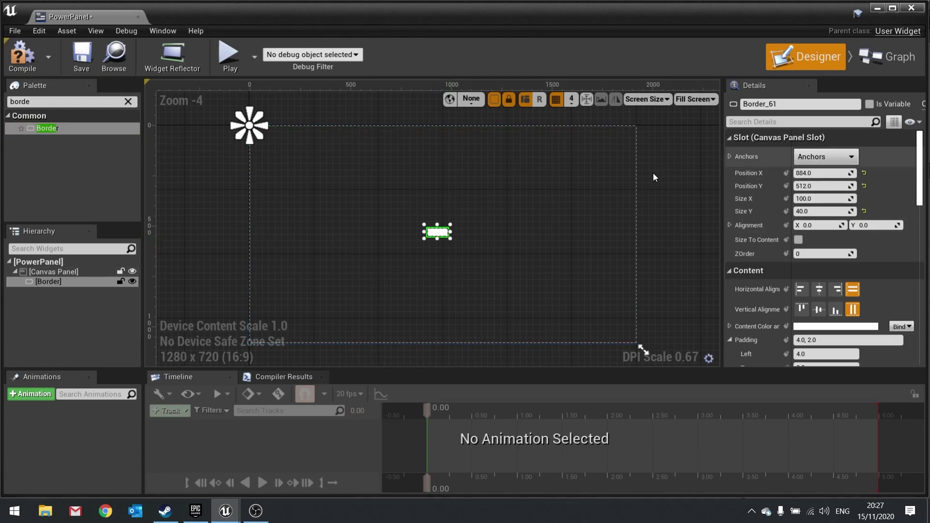
Anchor the border to the screen centre with alignment 0.5, 0.5
left_click(827, 159)
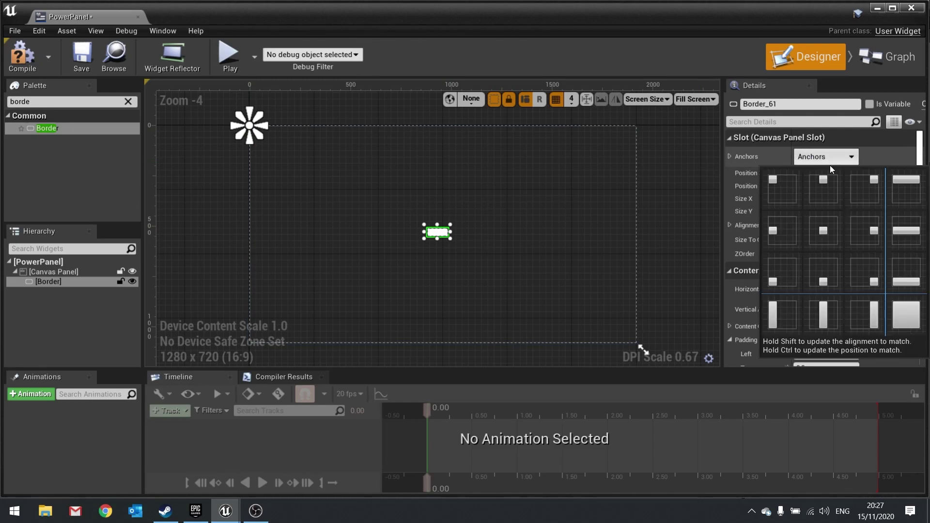
left_click(823, 233)
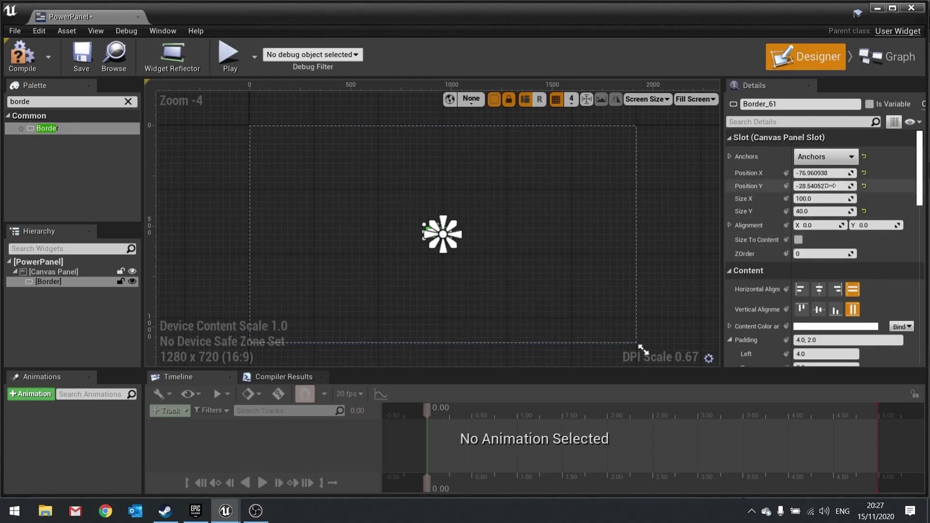
left_click(814, 225)
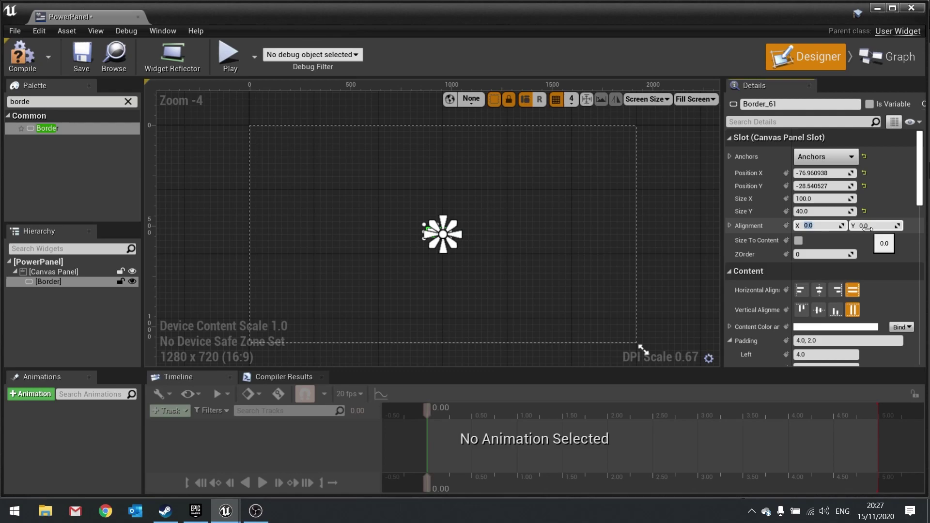
key("Tab")
type("0.5")
key("Return")
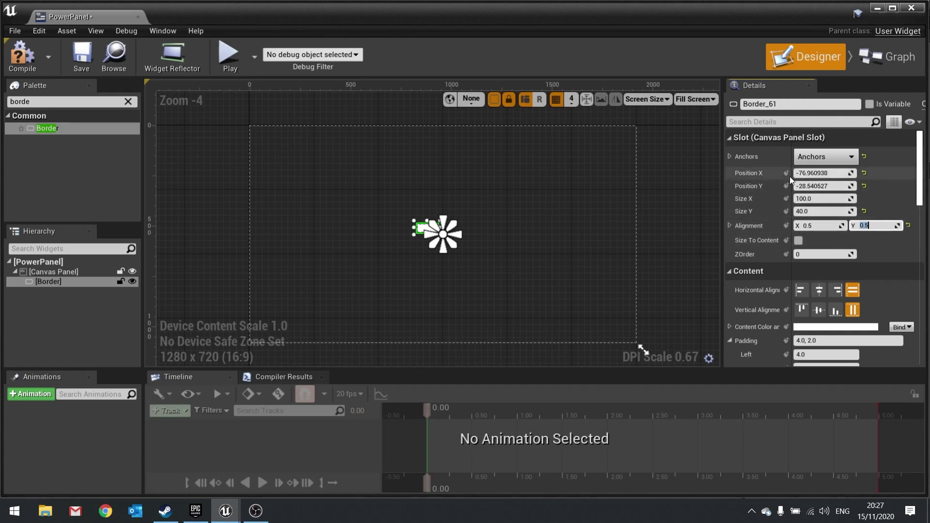
Reset the border's position to 0, 0 and size it 500 by 300
left_click(863, 173)
left_click(863, 186)
scroll(543, 244, "up", 3)
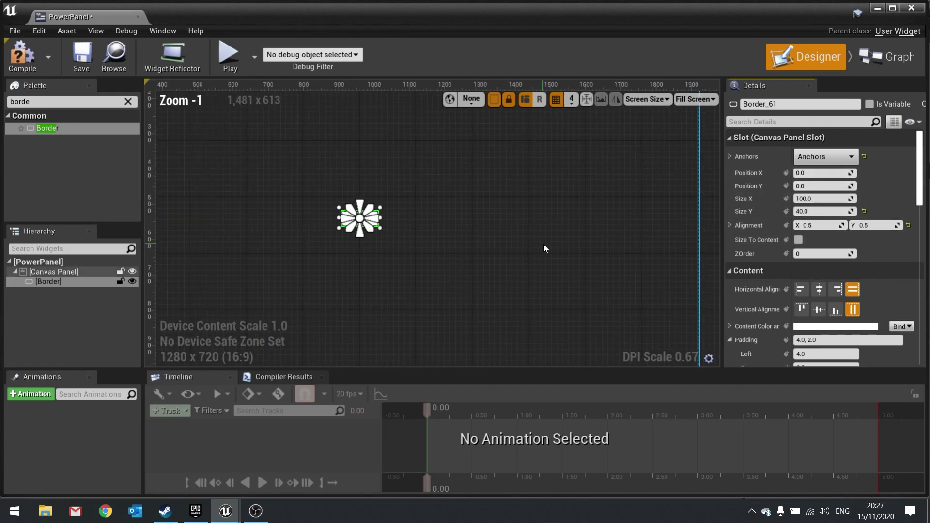
scroll(407, 242, "down", 4)
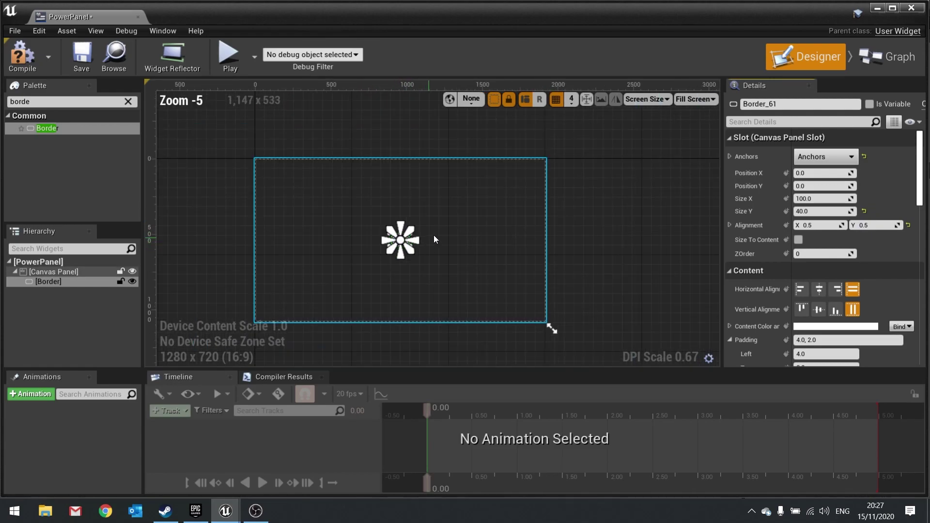
left_click(801, 199)
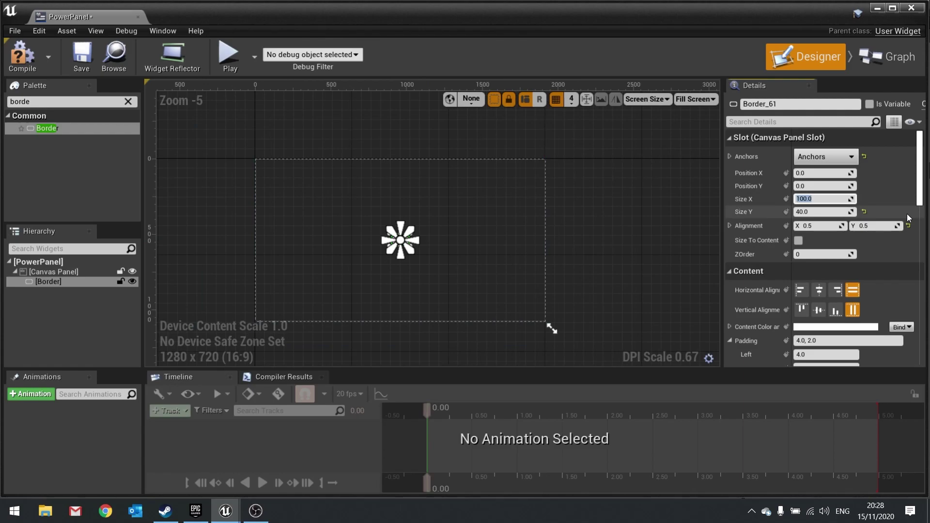
type("300")
key("Return")
type("500")
key("Return")
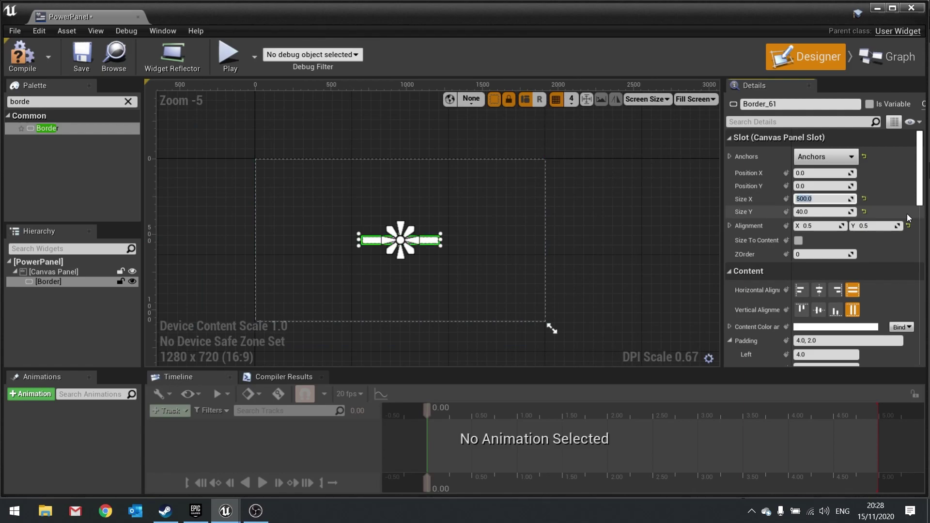
left_click(816, 212)
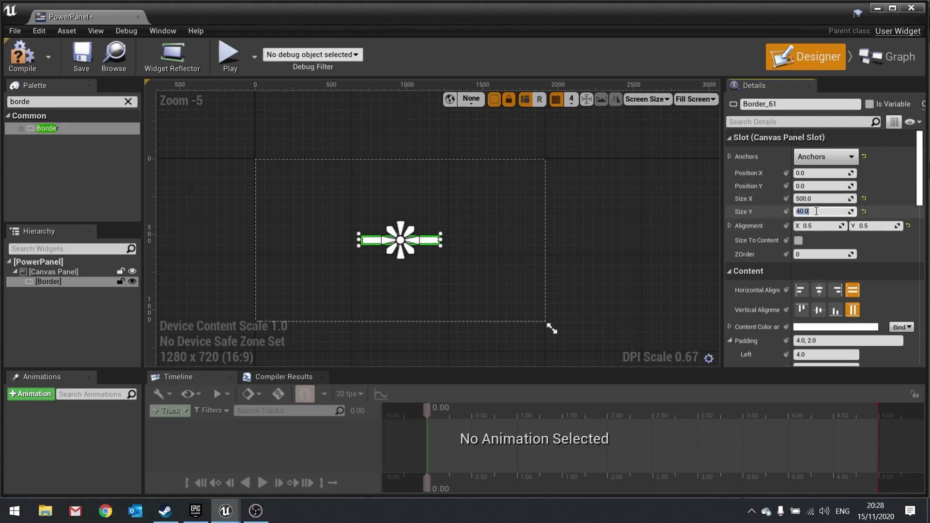
key("Return")
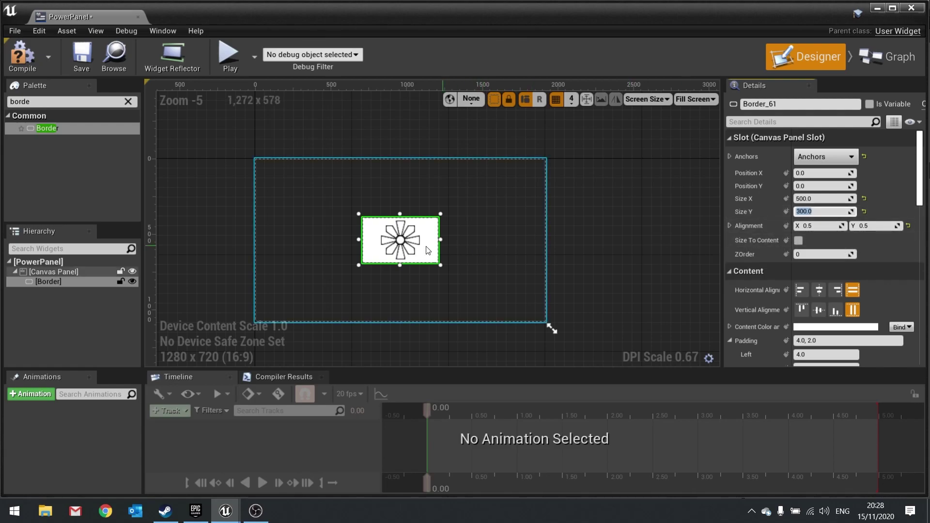
scroll(415, 232, "up", 2)
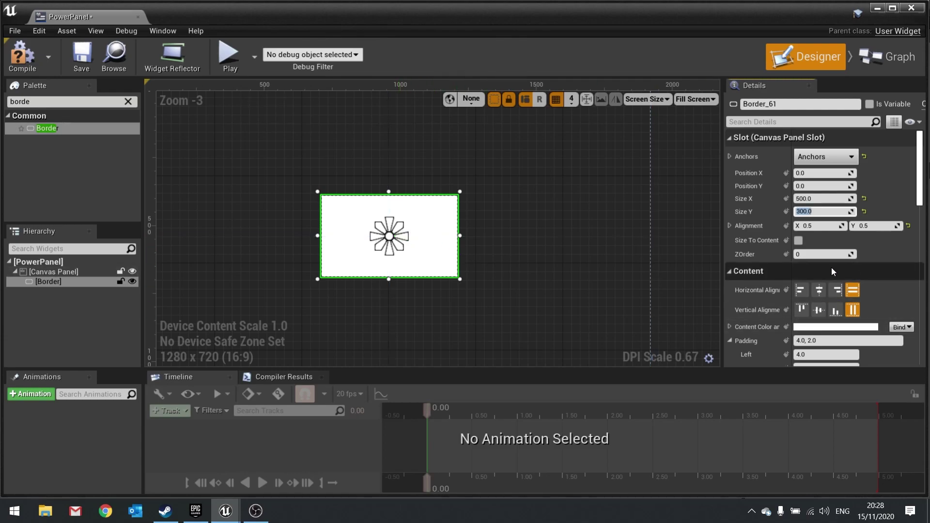
scroll(770, 272, "down", 2)
Set the Border's brush colour to black at 0.8 alpha (000000CC), then clear the Palette search
scroll(770, 271, "down", 5)
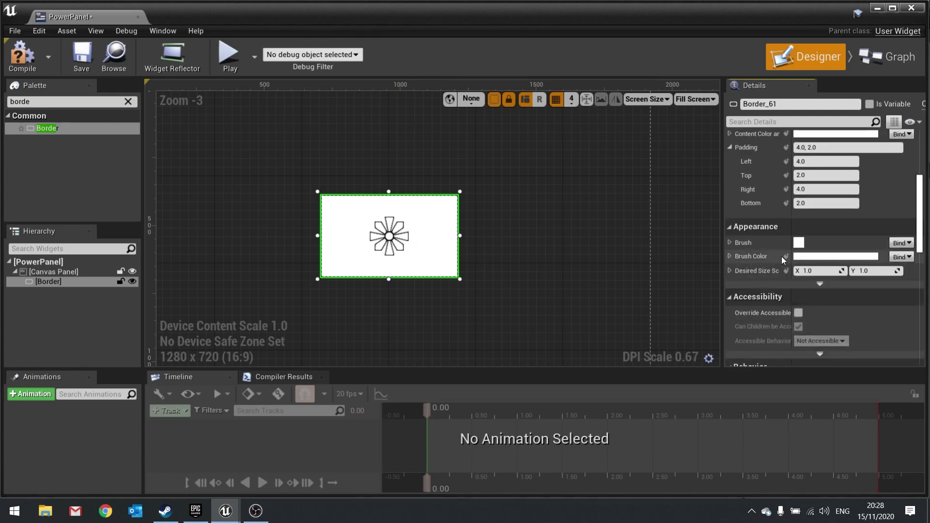
left_click(803, 257)
left_click_drag(715, 302, 726, 334)
left_click(614, 435)
type("0.8")
key("Return")
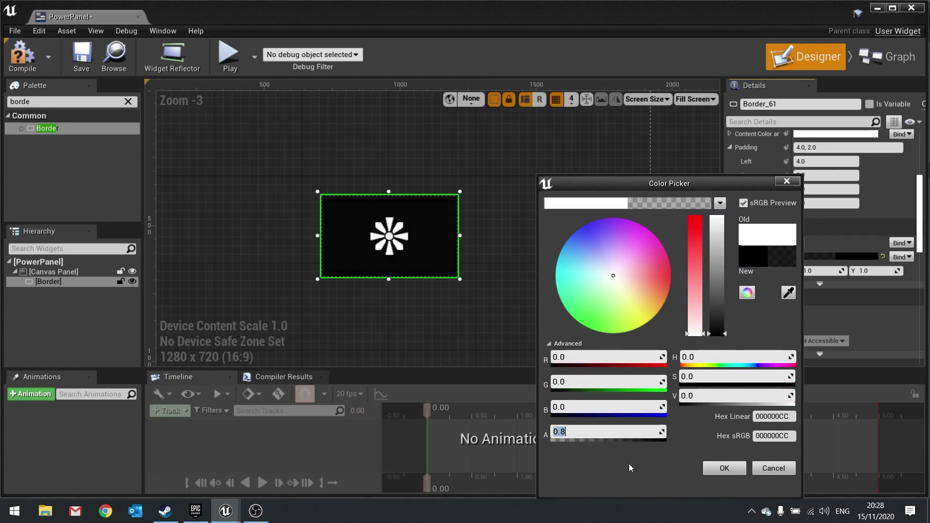
left_click(722, 468)
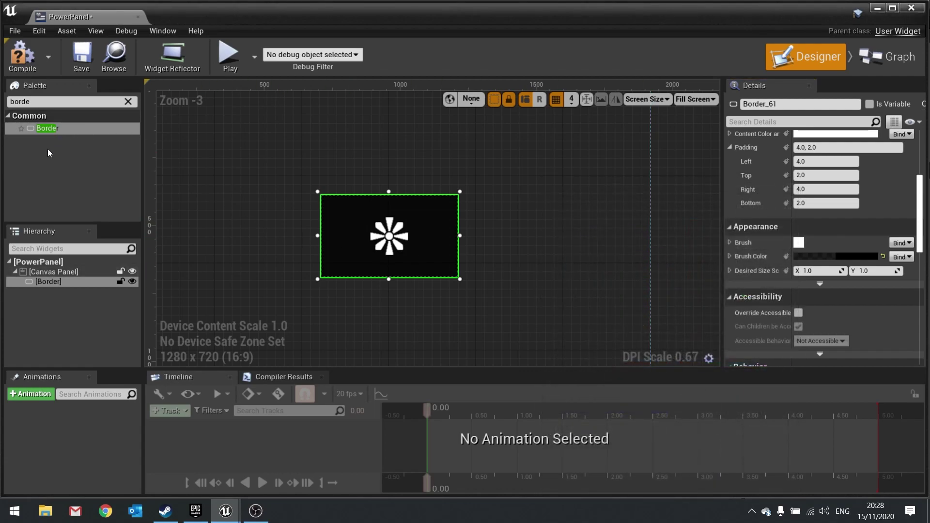
left_click(127, 103)
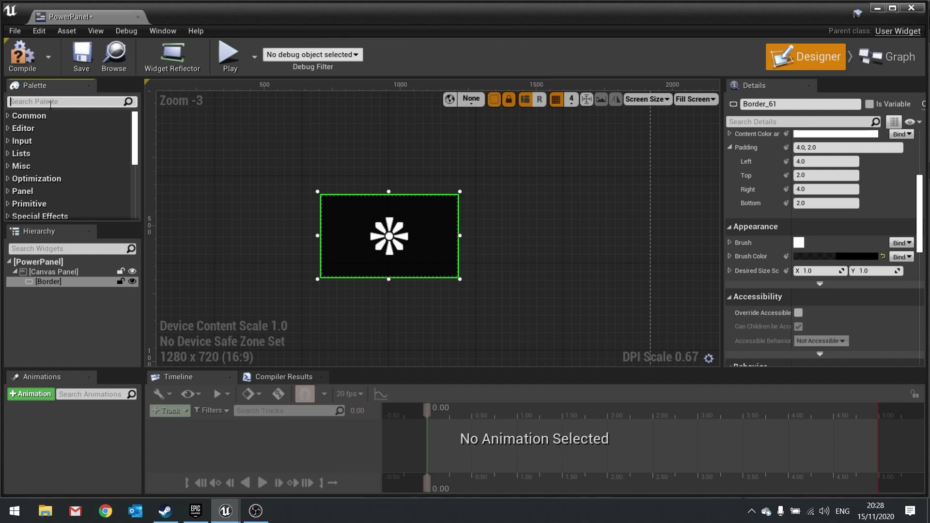
Place a Vertical Box inside the Border and add a Text Block into it
type("vertic")
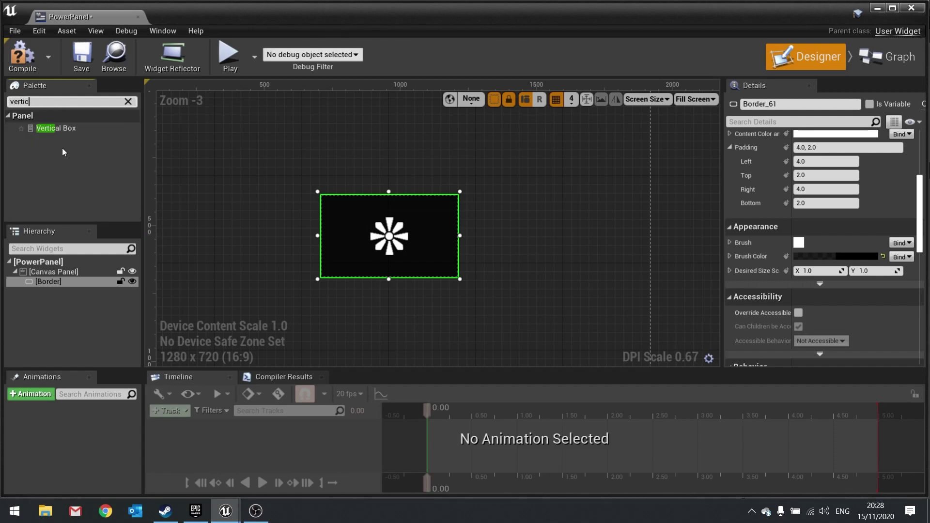
left_click_drag(68, 128, 55, 282)
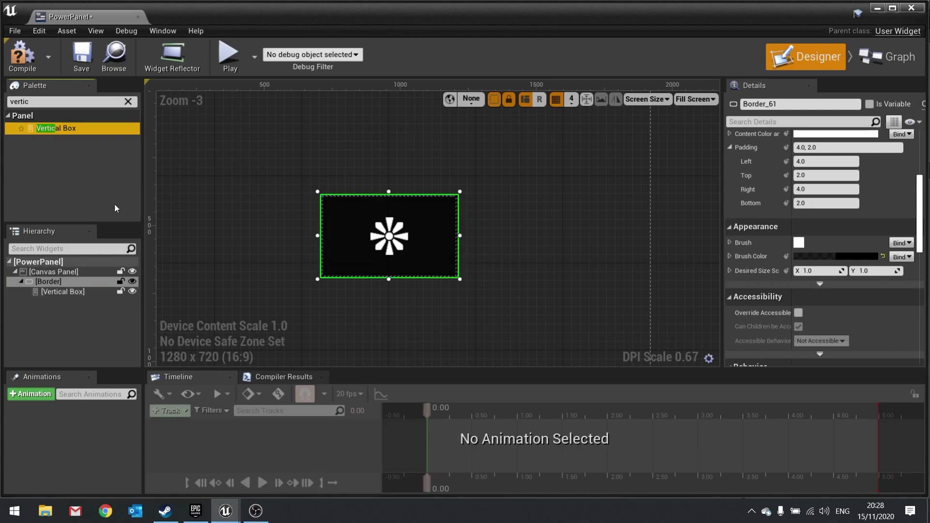
left_click(128, 101)
left_click(25, 113)
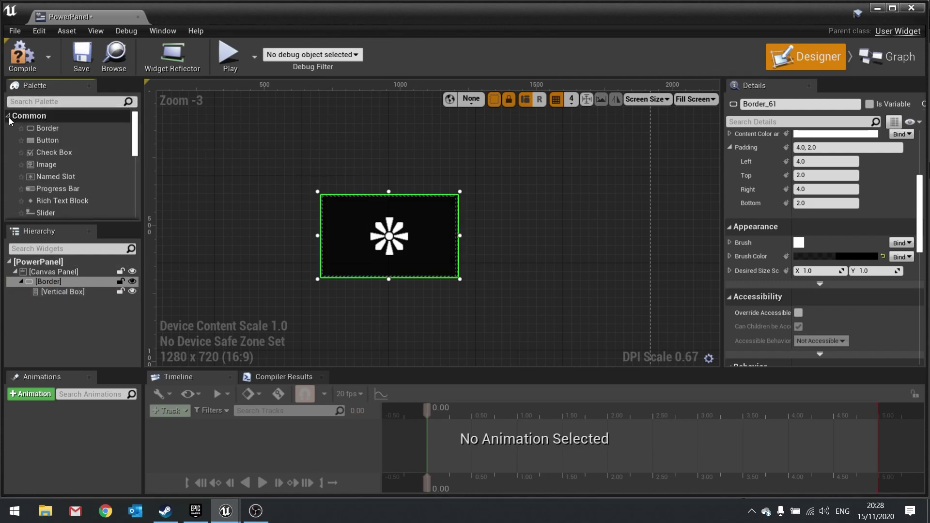
scroll(60, 186, "down", 2)
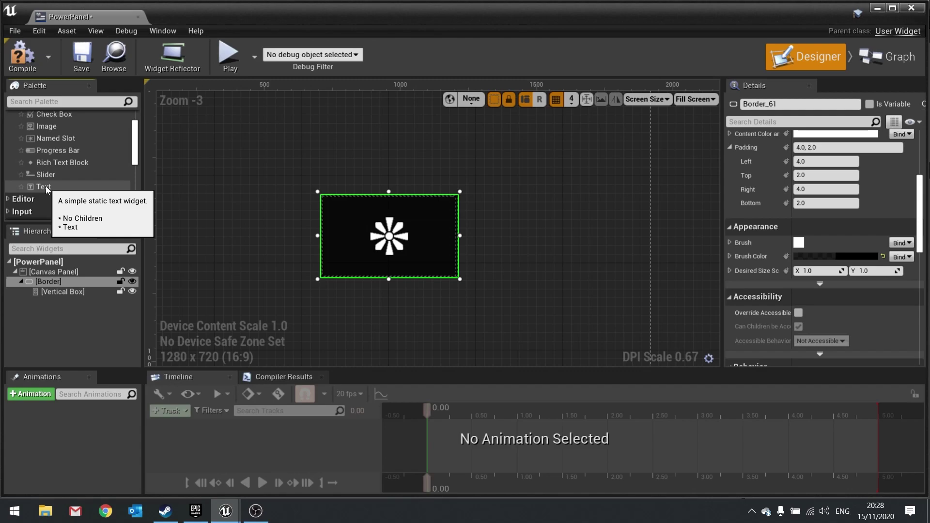
left_click_drag(46, 187, 76, 292)
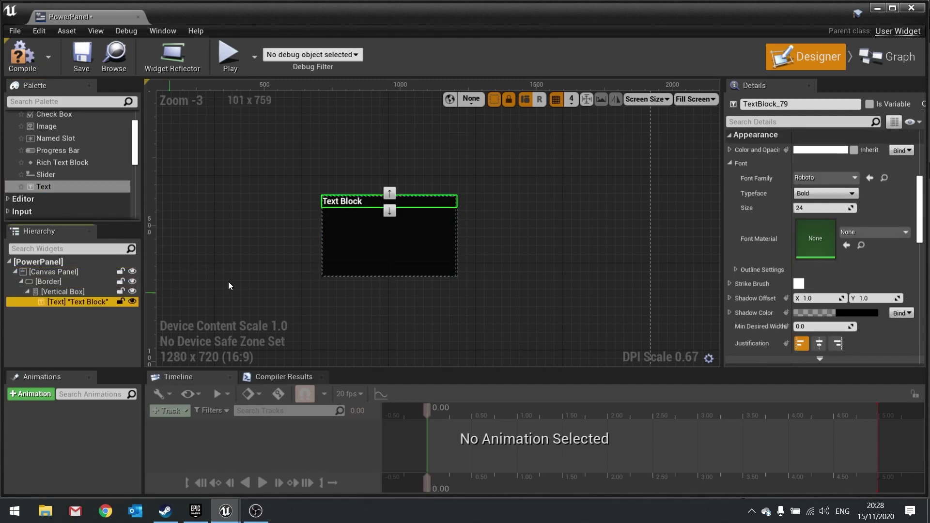
Centre-justify the text, mark it Is Variable and name it PowerBlockName
left_click(819, 345)
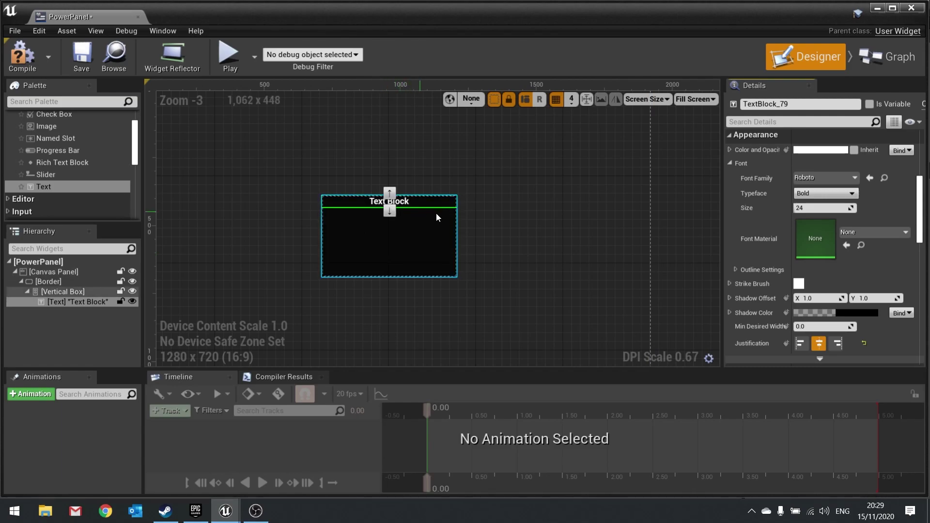
left_click(868, 104)
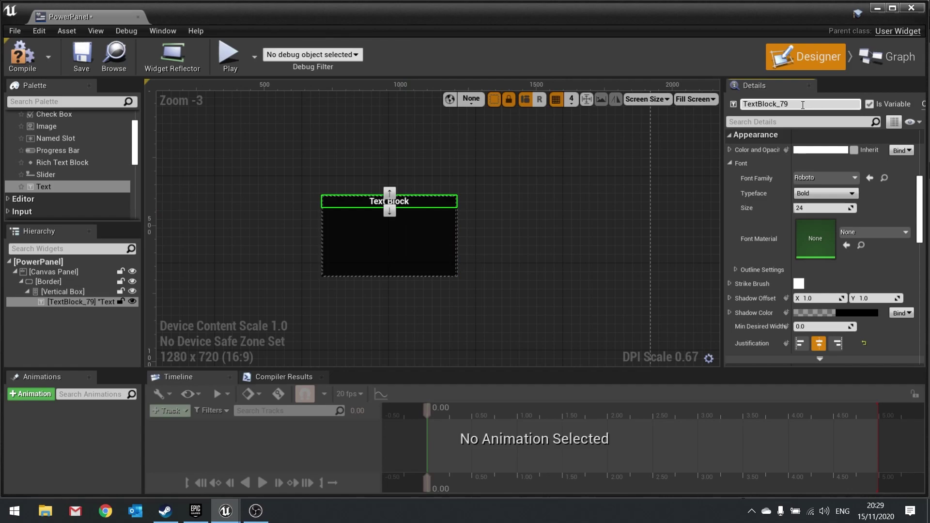
type("Powe")
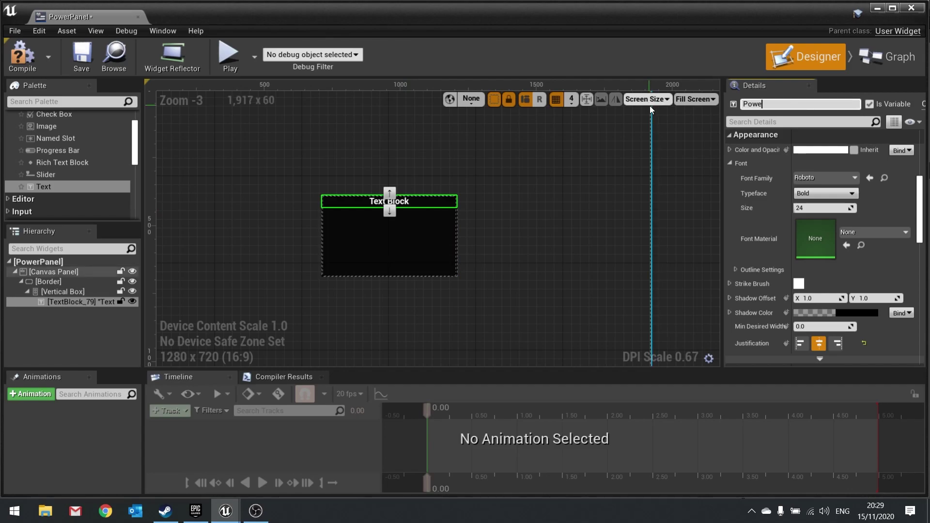
type("rBlockName")
Name the title text PowerBlockName_Text and drop a second Text Block beneath it in the Vertical Box
key("Return")
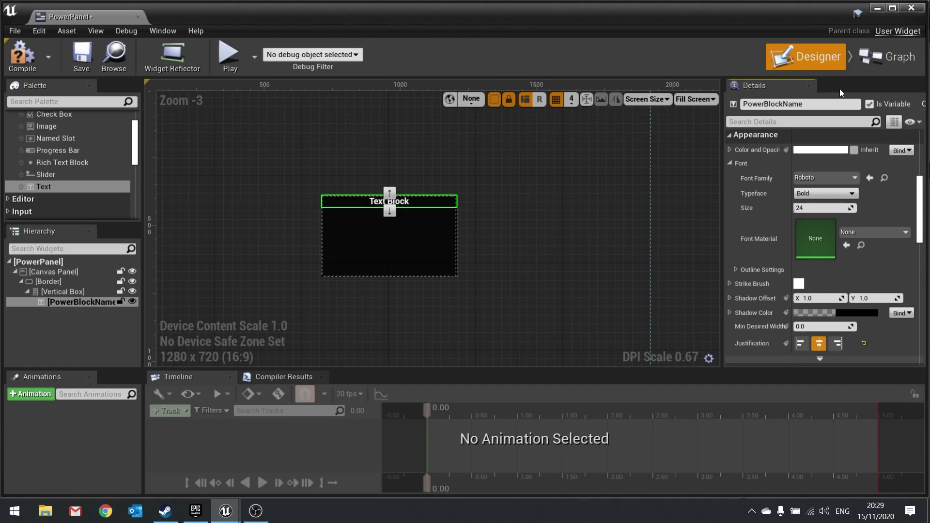
left_click(822, 105)
left_click(822, 105)
key("Return")
left_click_drag(44, 187, 68, 296)
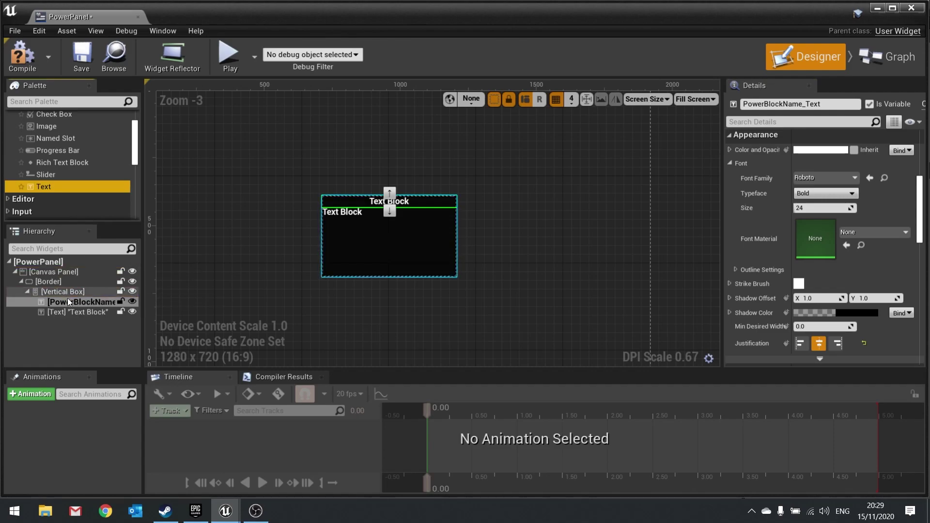
left_click(70, 312)
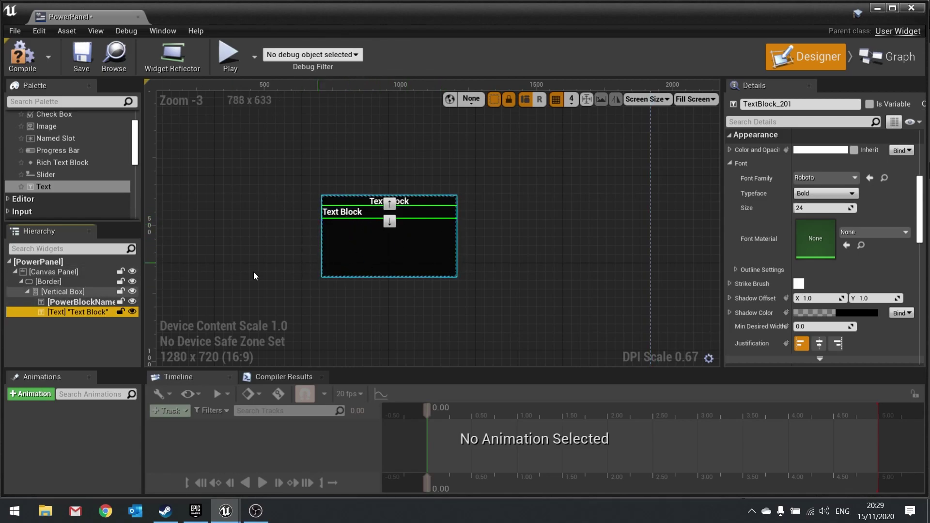
Delete the second Text Block from the Vertical Box
right_click(87, 312)
mouse_move(132, 412)
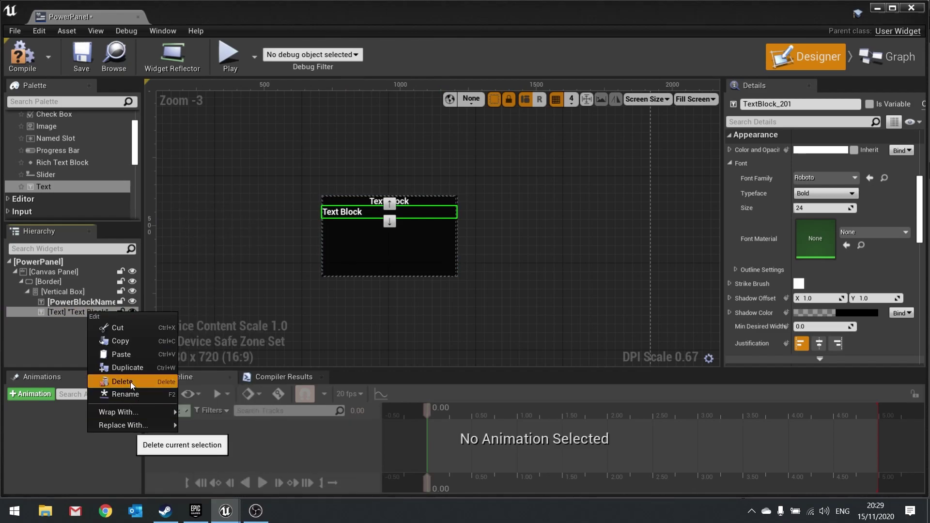
left_click(129, 381)
Add a Horizontal Box under the title and put two Text Blocks in it
left_click(57, 102)
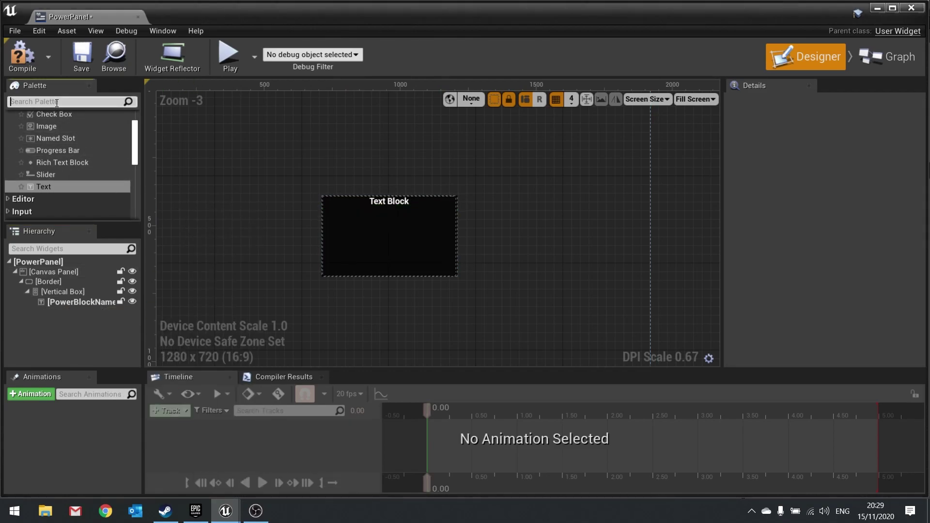
type("horizon")
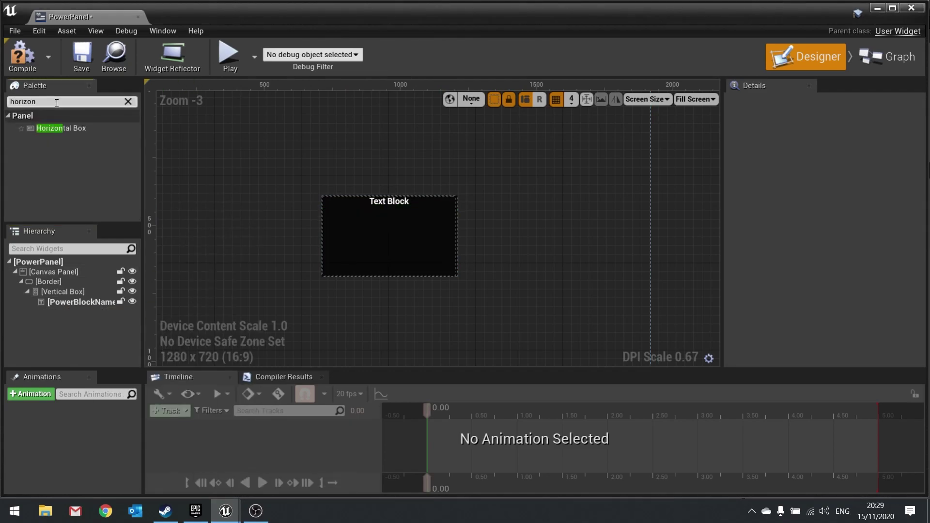
left_click_drag(54, 130, 75, 298)
left_click(130, 101)
scroll(49, 184, "down", 2)
left_click_drag(52, 206, 85, 315)
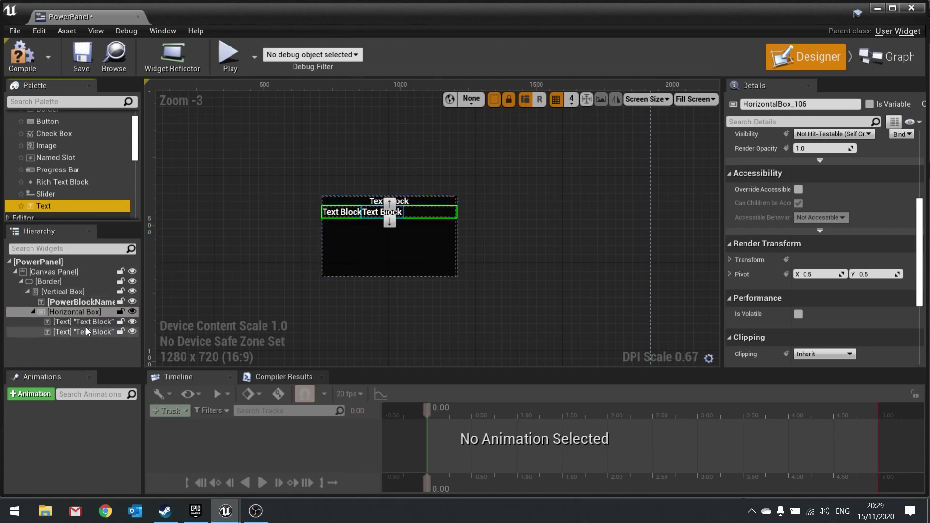
Set both row texts' slots to Fill and right-justify the right text
left_click(82, 321)
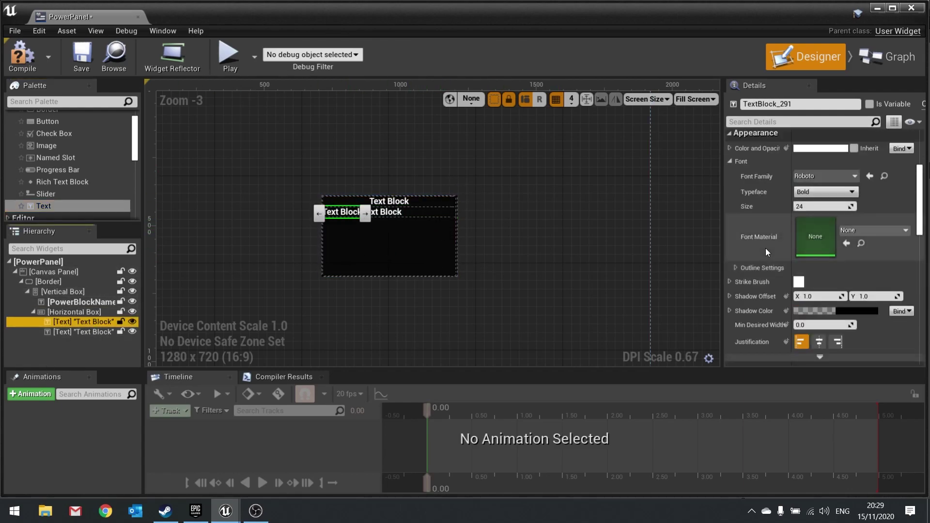
scroll(765, 249, "up", 3)
left_click(835, 184)
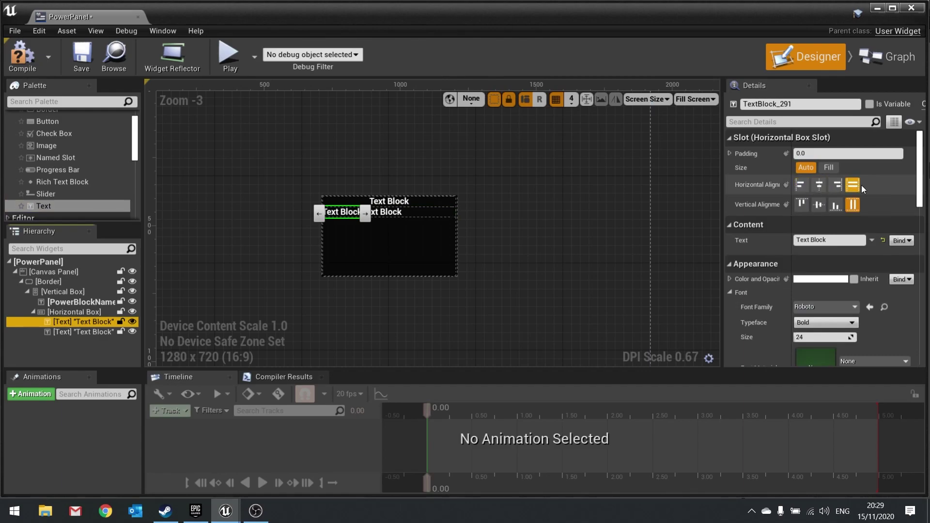
left_click(834, 169)
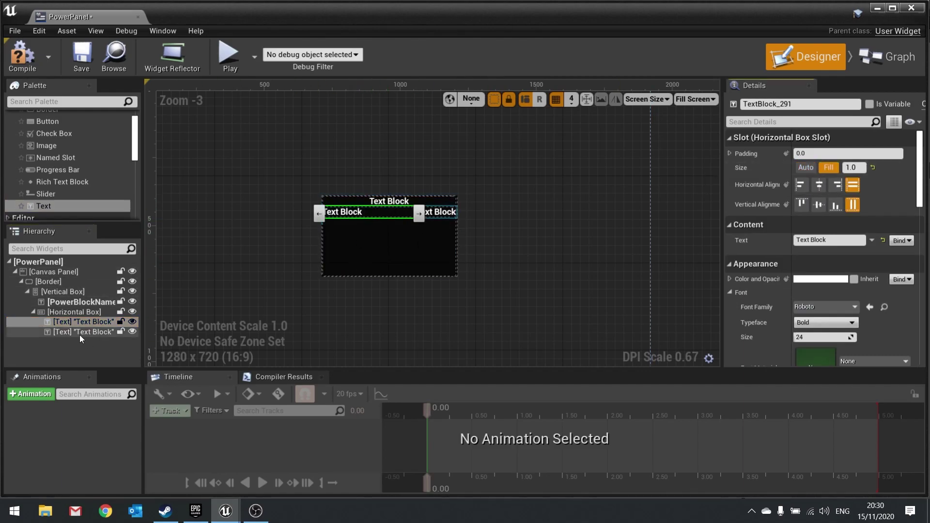
left_click(79, 334)
left_click(828, 168)
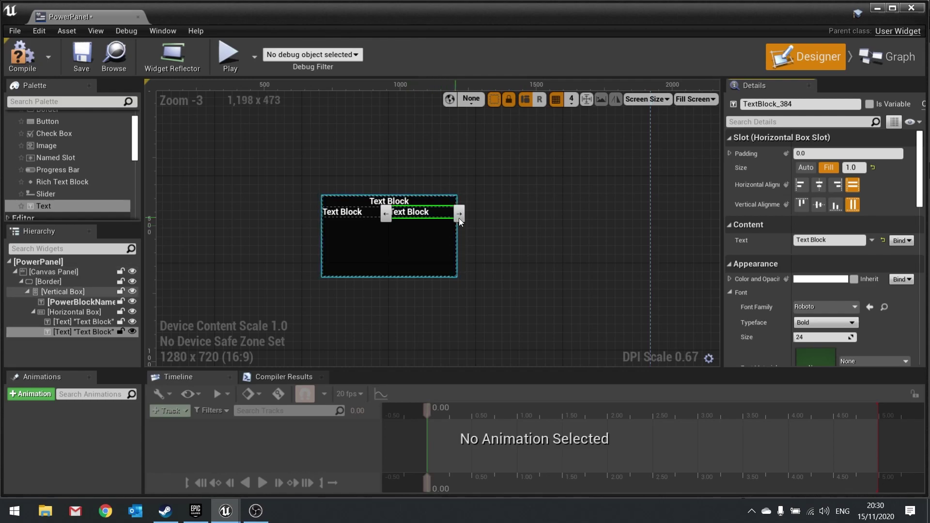
scroll(905, 300, "down", 6)
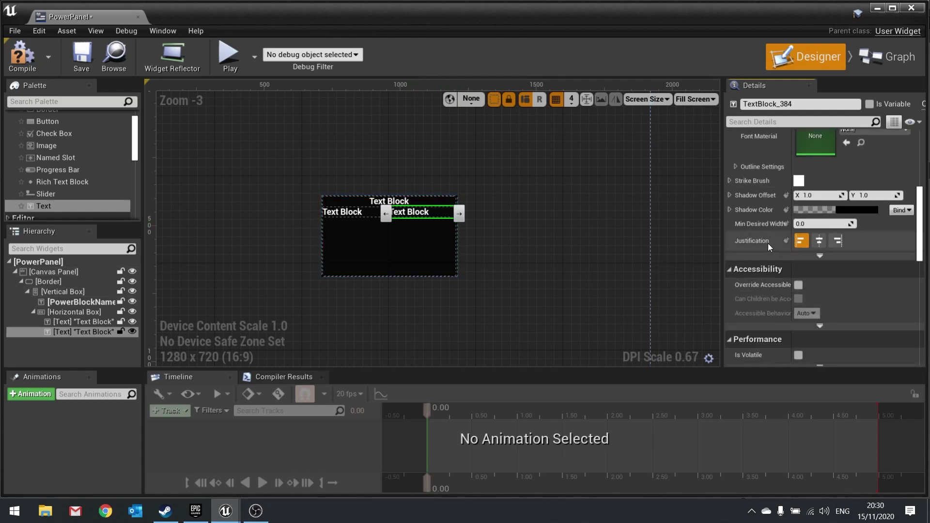
left_click(834, 245)
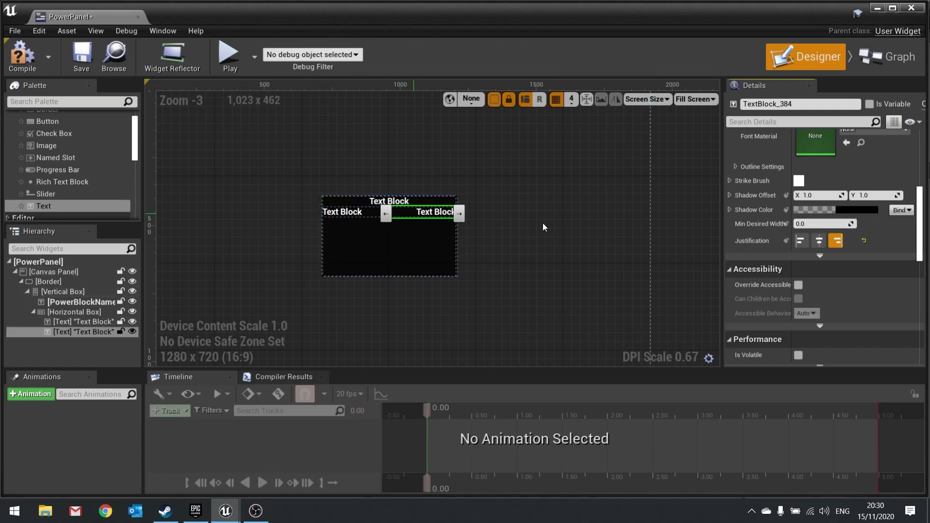
Change the left text's label to 'Current Power:'
left_click(344, 212)
scroll(818, 259, "up", 10)
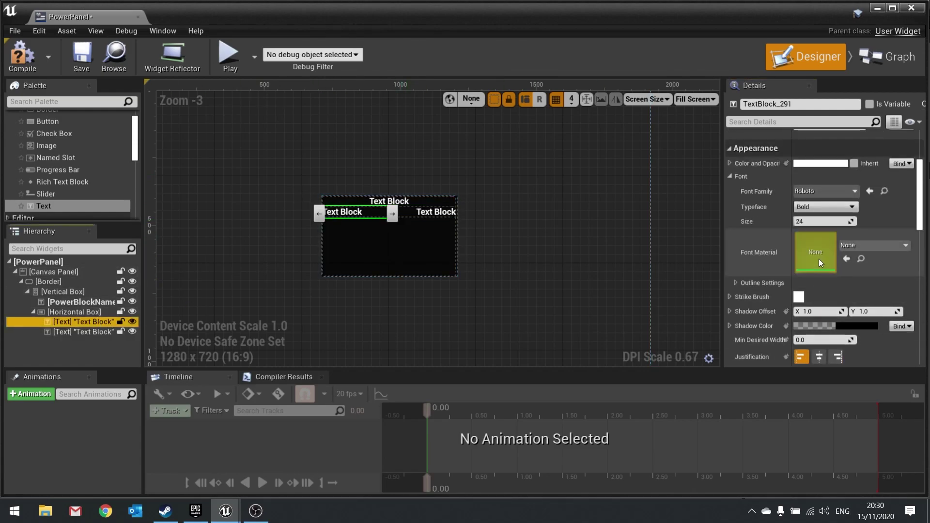
left_click(759, 153)
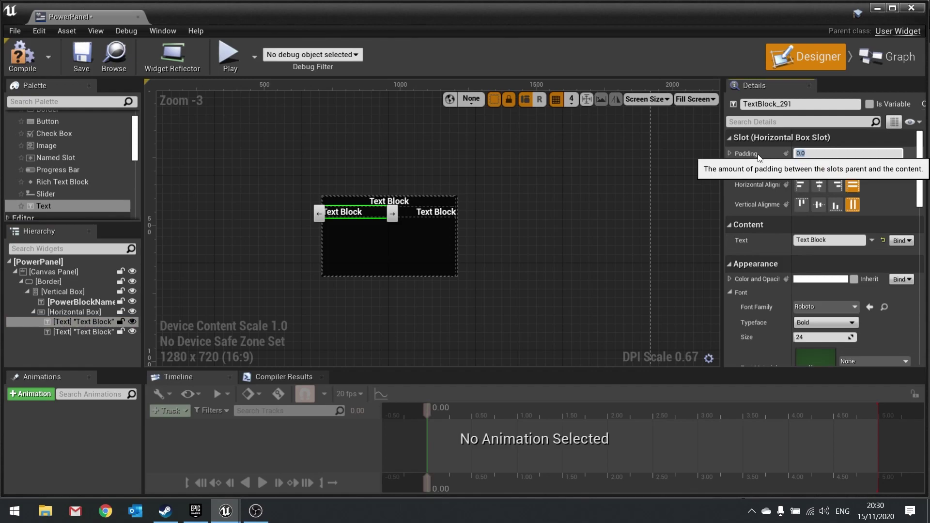
type("Current Power")
key("Return")
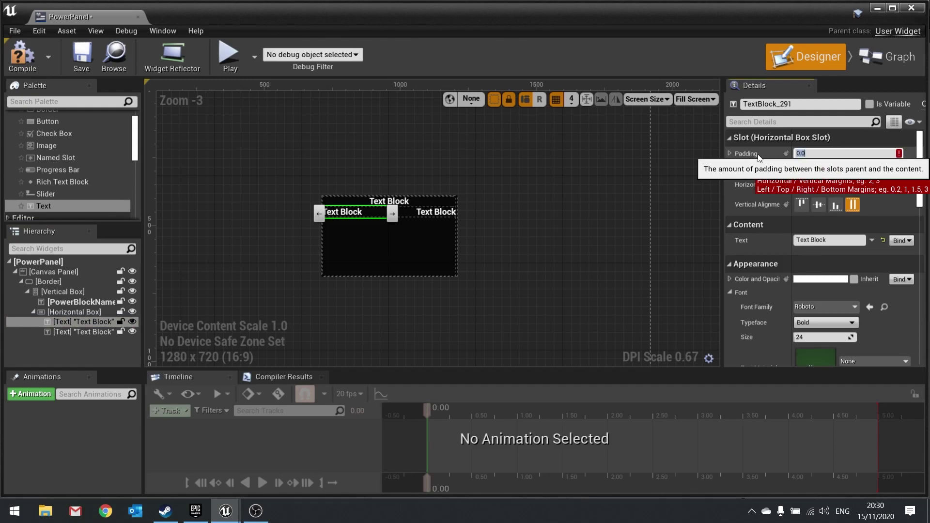
left_click(823, 240)
type("CurrentPower")
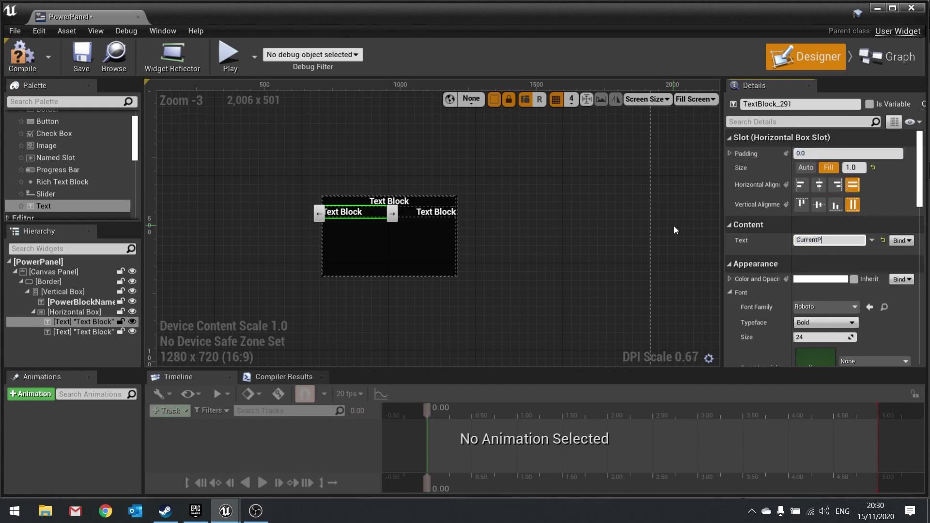
key("BackSpace")
key("BackSpace")
key("BackSpace")
key("BackSpace")
key("BackSpace")
type("Power")
key("Return")
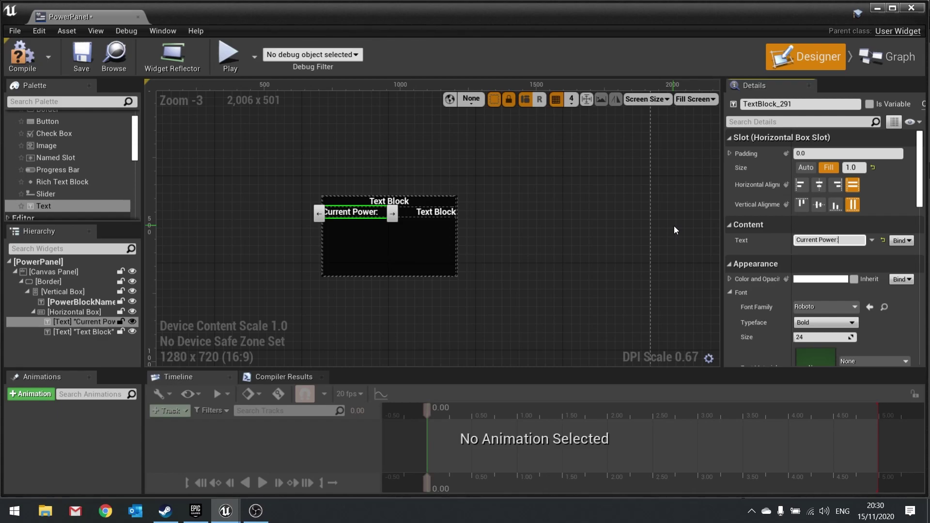
Mark the right text as a variable and rename it CurrentPower_Text
left_click(89, 332)
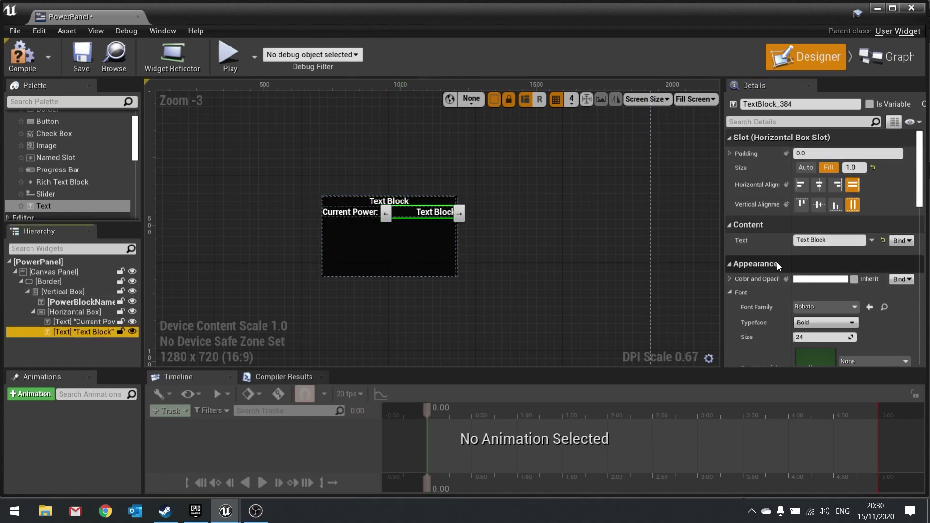
left_click(869, 105)
left_click(854, 105)
type("C")
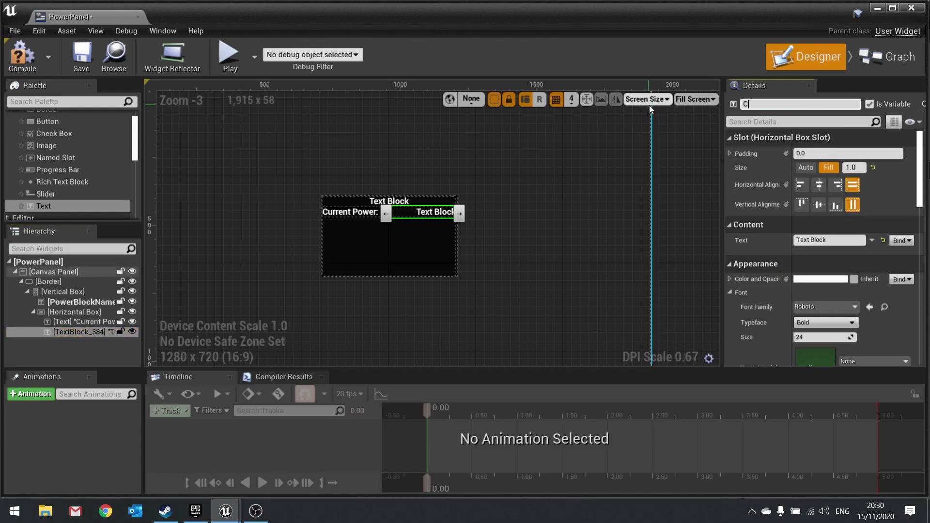
type("urrentPower_Text")
key("Return")
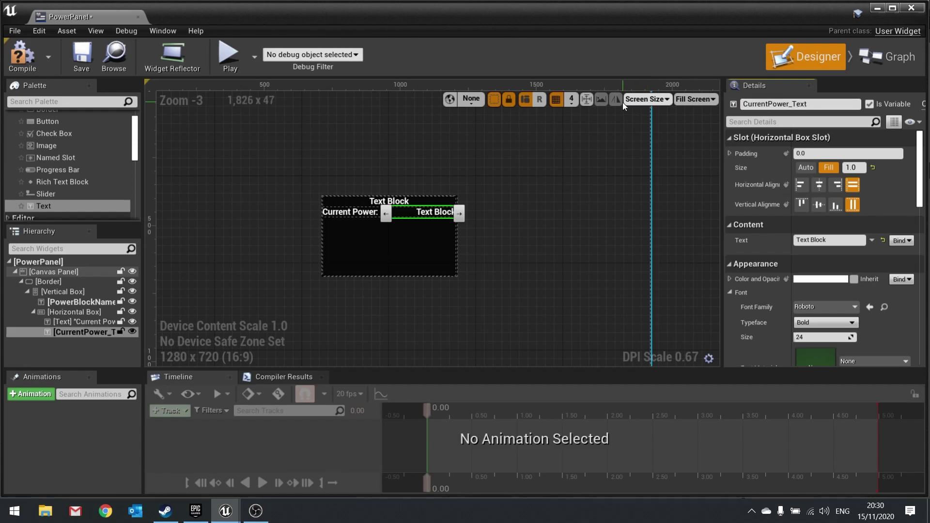
left_click(80, 314)
Duplicate the Current Power row and relabel the copy 'Maximum Power:'
right_click(72, 312)
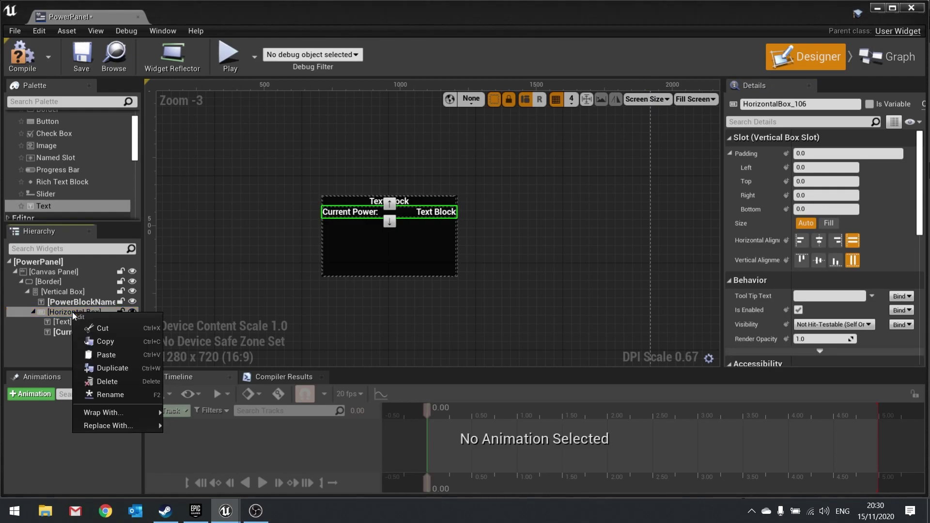
left_click(107, 364)
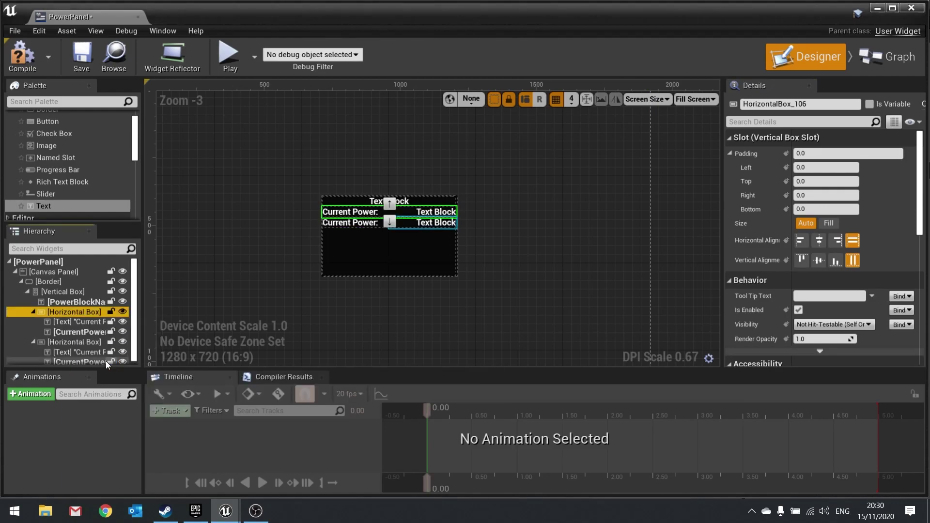
left_click(81, 351)
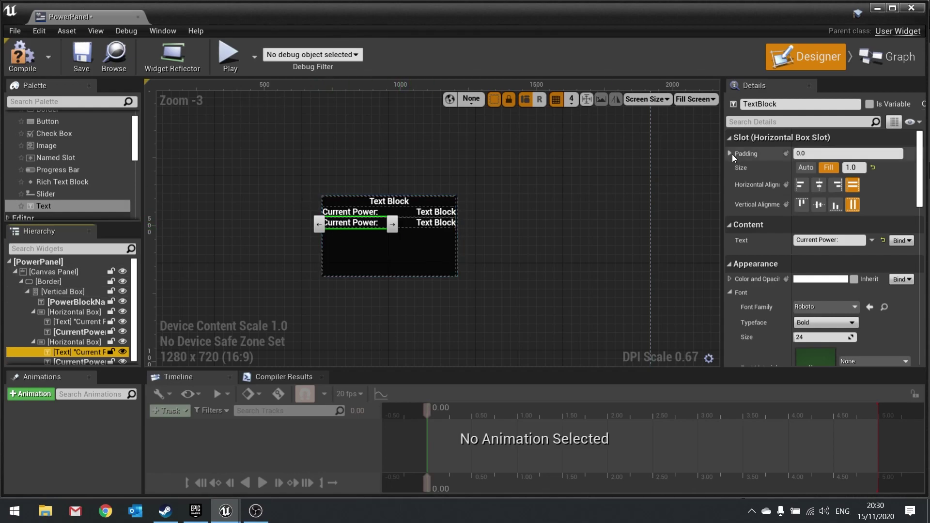
left_click(816, 239)
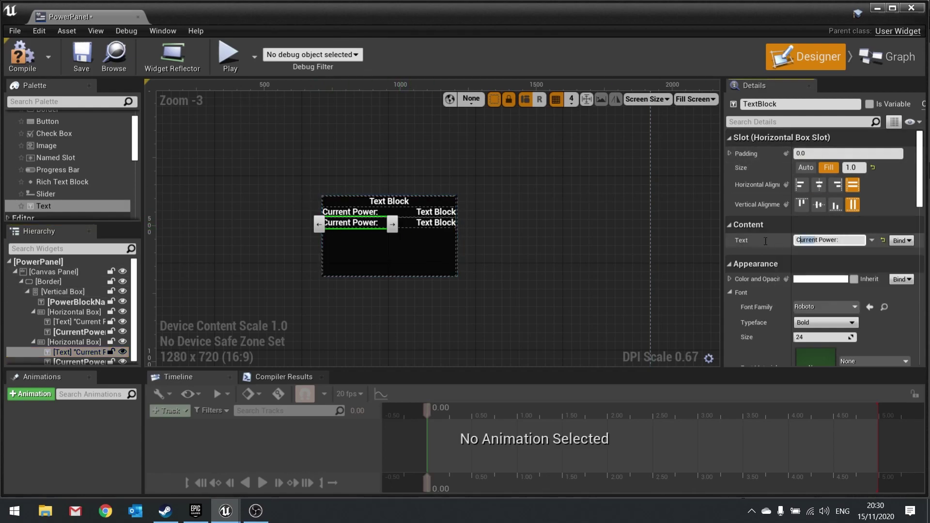
key("Home")
key("ctrl+Delete")
type("Max")
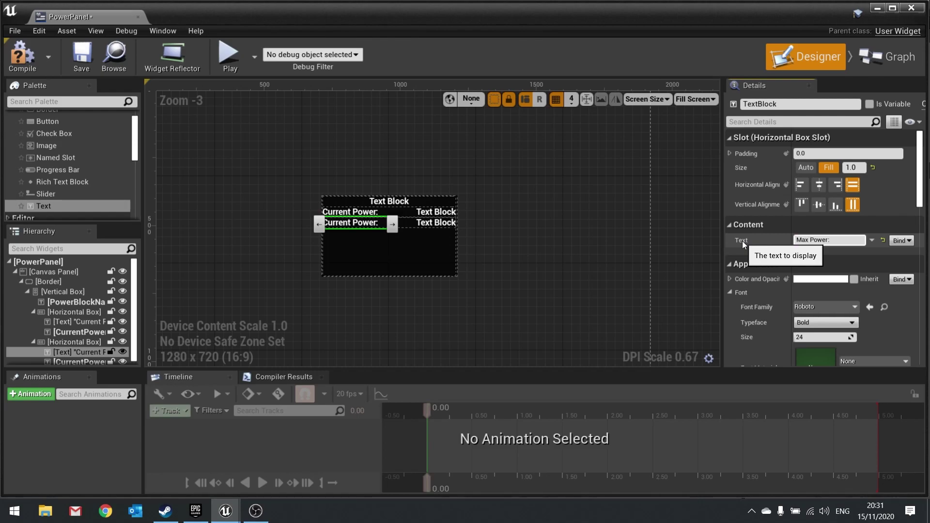
key("Left")
type("imum")
key("Return")
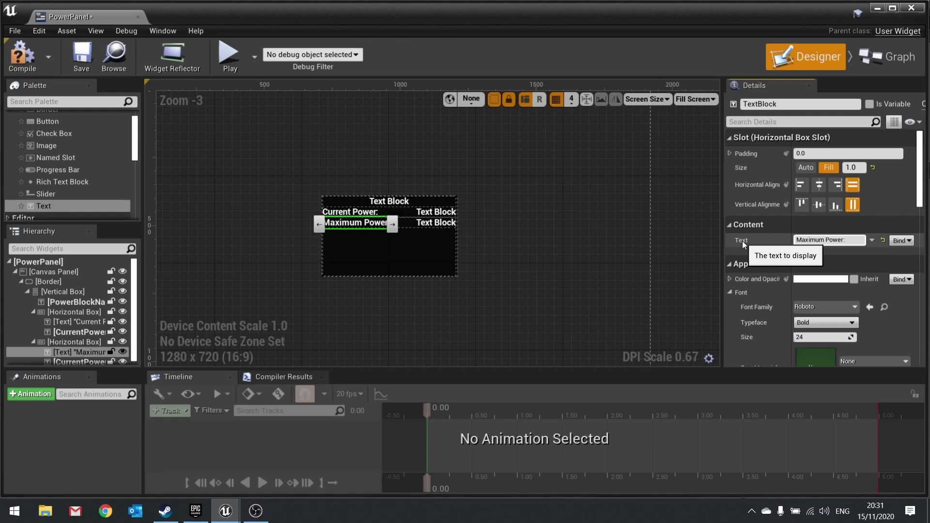
Rename the new row's value text to MaxPower_Text
scroll(76, 344, "down", 1)
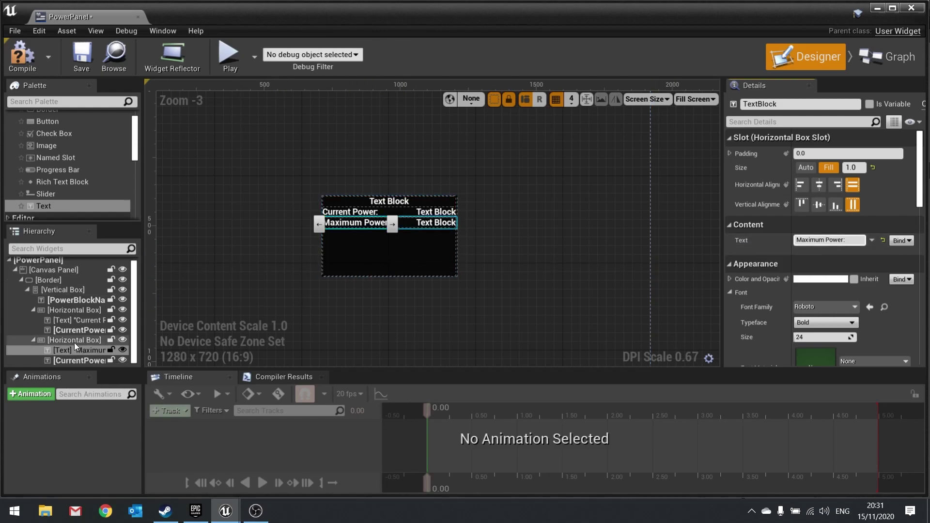
left_click(92, 361)
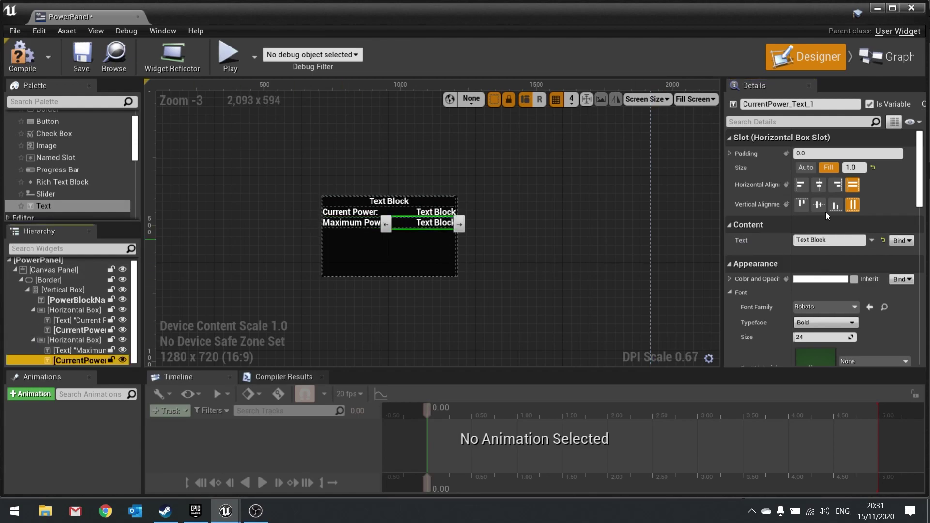
left_click(821, 106)
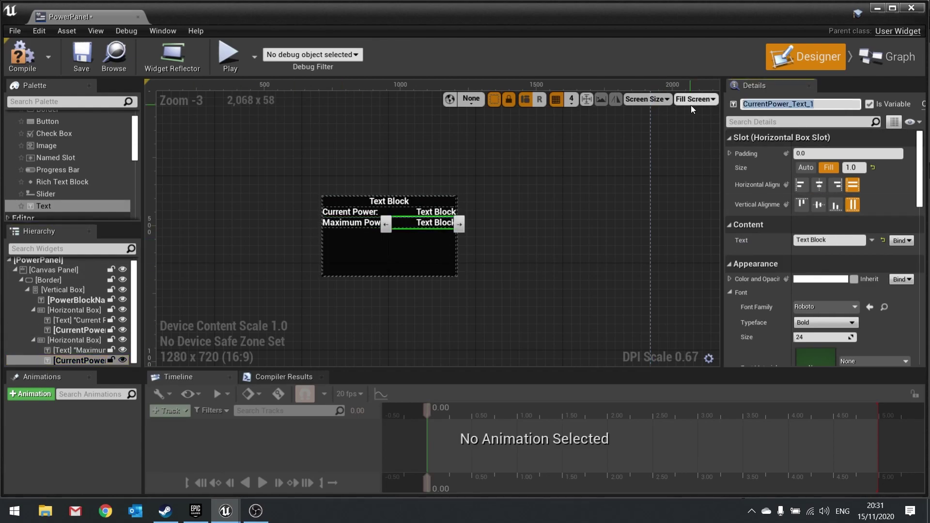
type("MaxPower_Text")
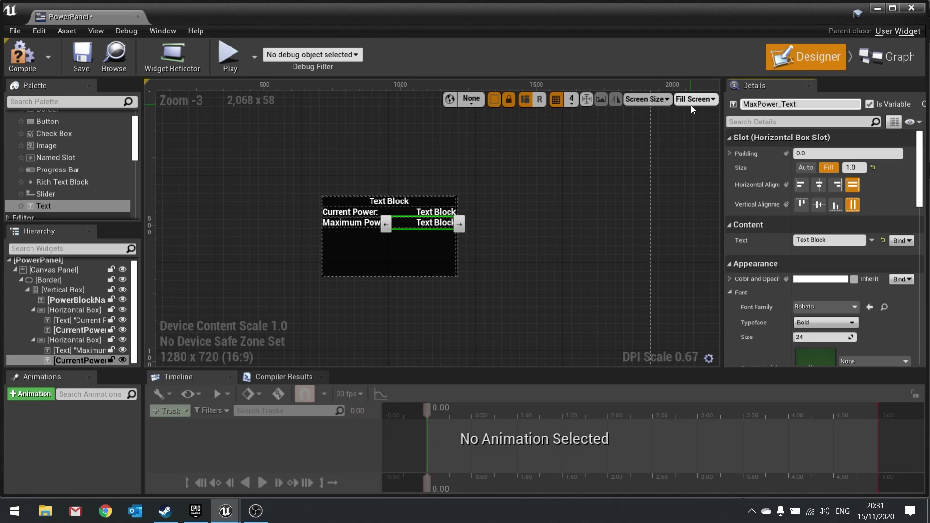
key("Return")
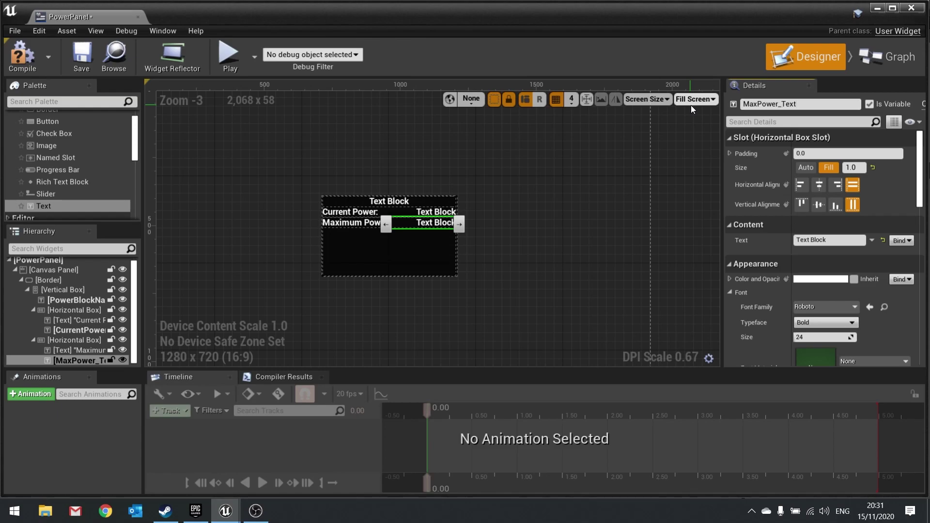
Duplicate the Maximum Power row and relabel the copy 'Power Per Tick:'
left_click(67, 339)
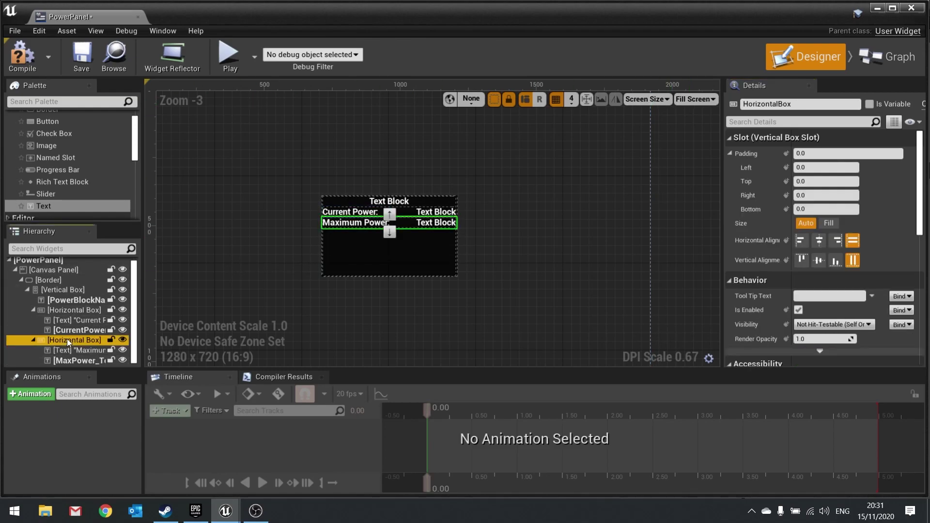
right_click(68, 340)
left_click(99, 393)
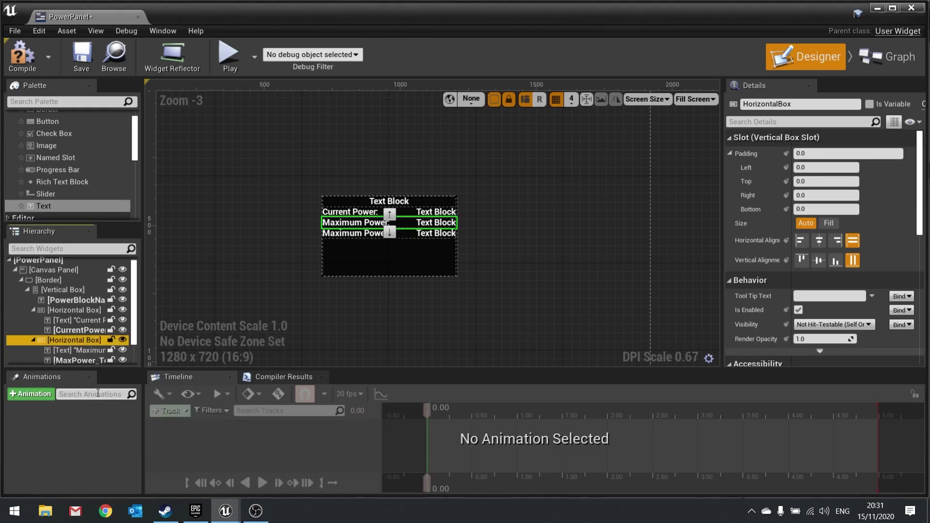
left_click(337, 237)
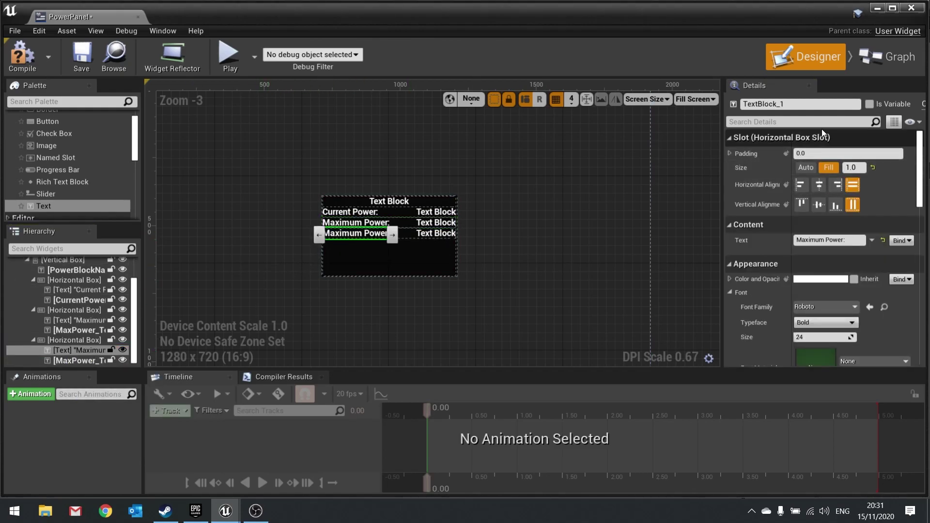
left_click(853, 241)
type("Power Per")
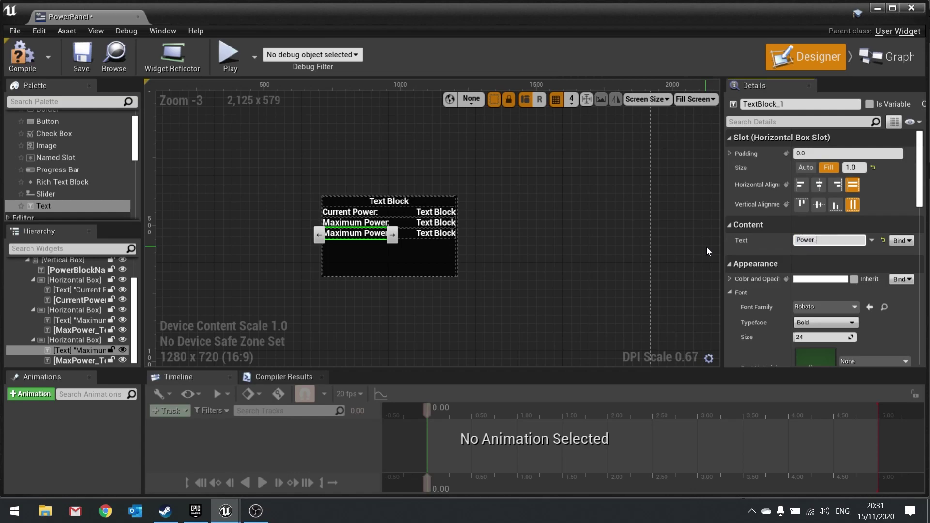
type(" Tick")
key("Return")
type(":")
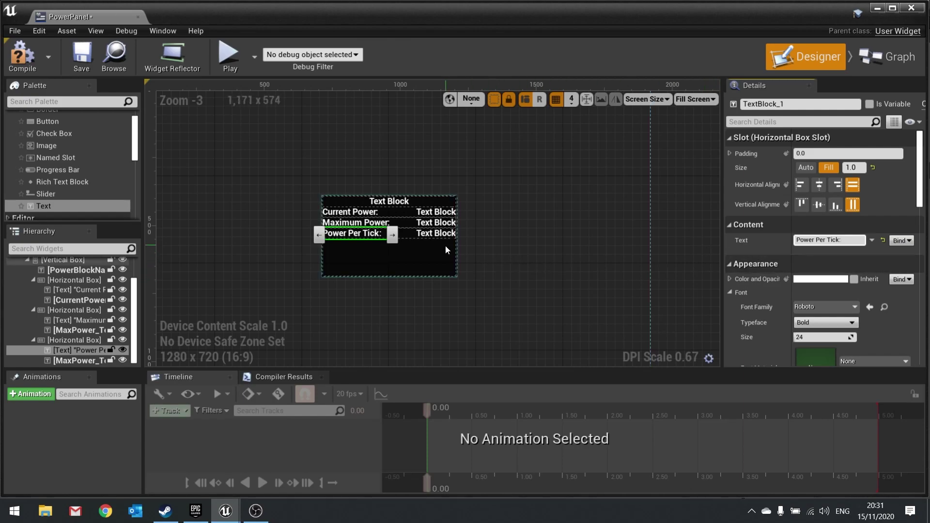
Rename the third row's value text to PowerRate_Text
left_click(438, 234)
left_click(803, 104)
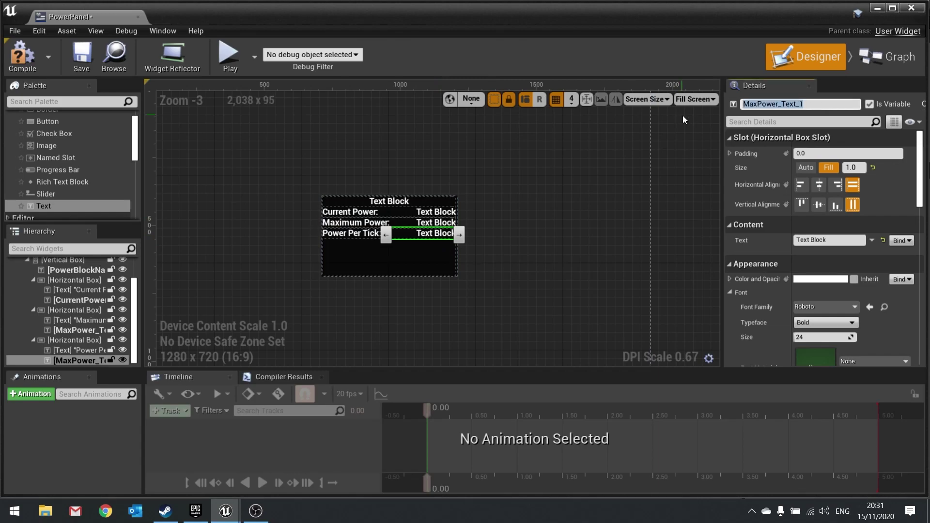
type("PowerRate_Text")
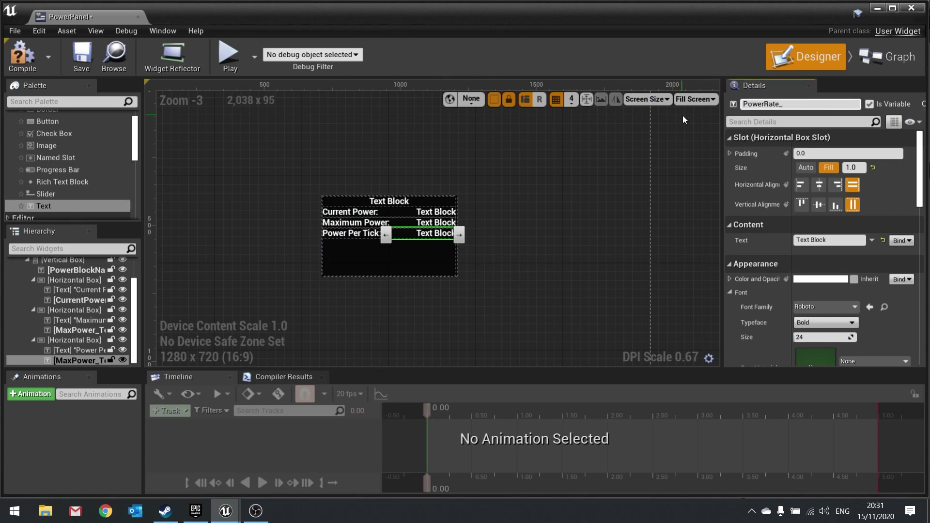
key("Return")
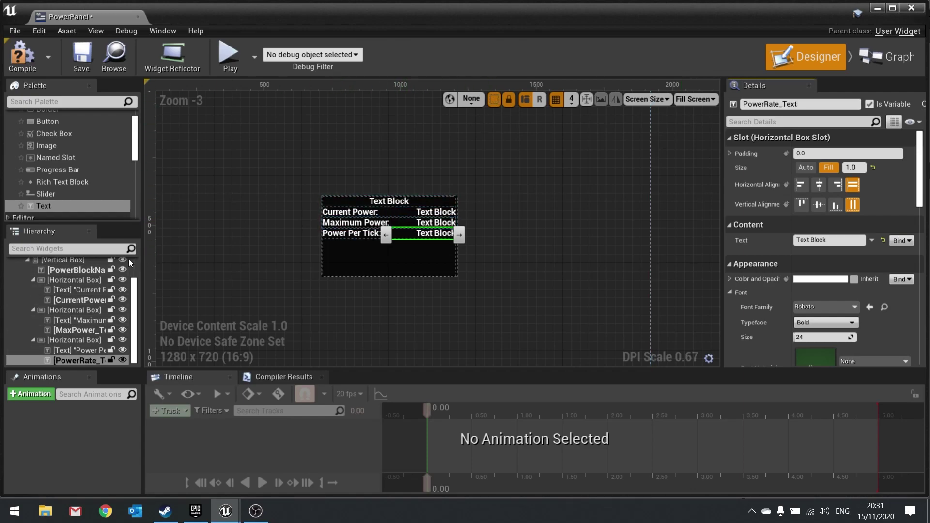
left_click(77, 279)
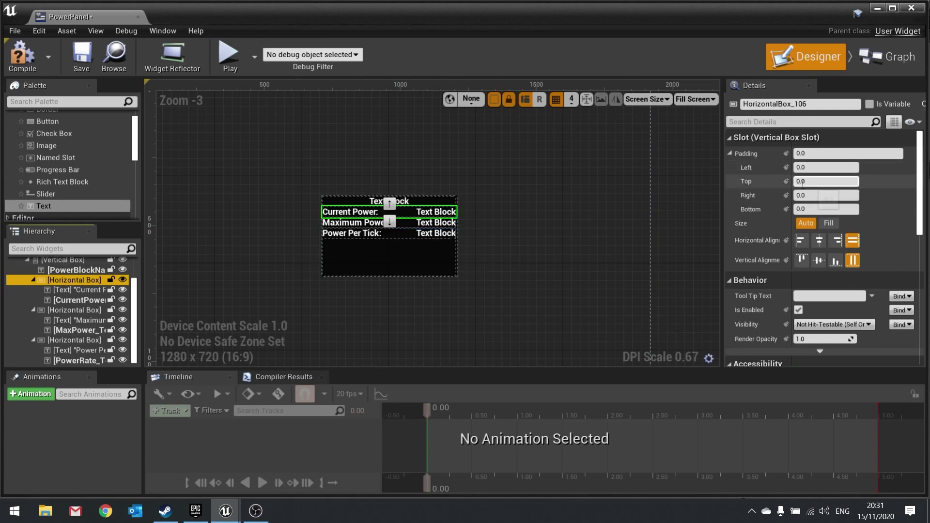
Give the Current Power row a top padding of 20 and bottom padding of 10
left_click(826, 181)
type("10")
key("Return")
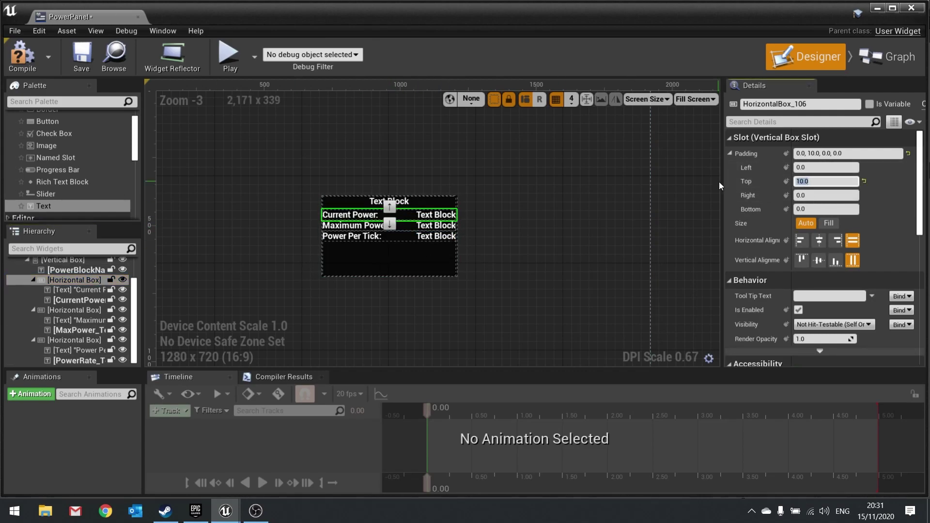
type("20")
key("Return")
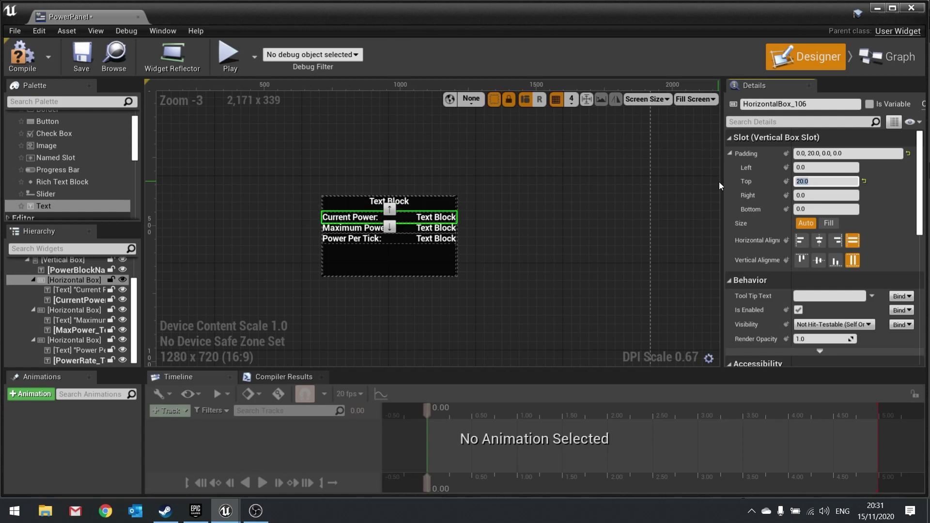
key("Tab")
key("Tab")
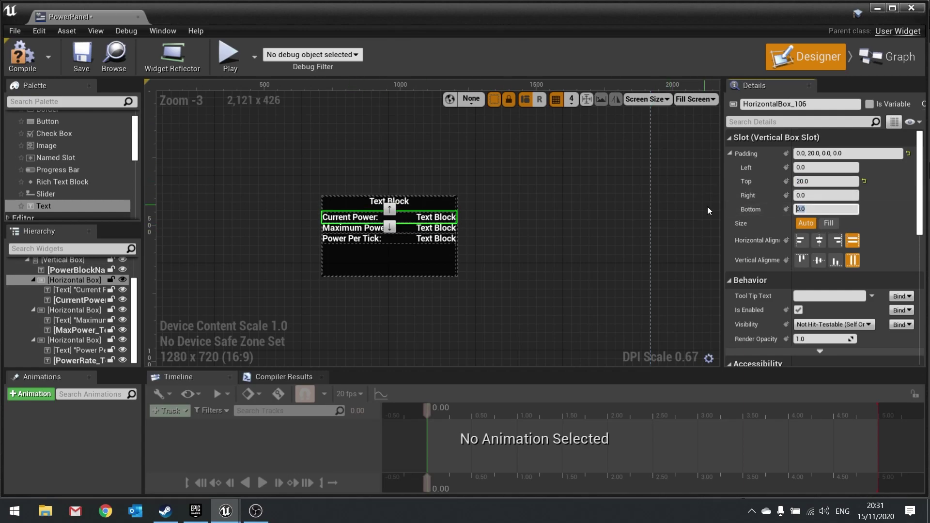
type("10")
key("Return")
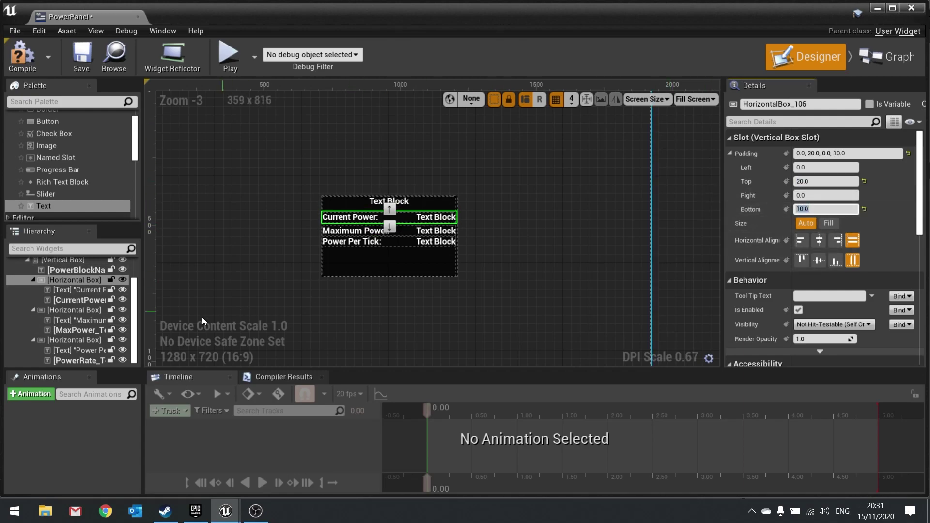
Set the Maximum Power row's top and bottom padding to 10
left_click(75, 308)
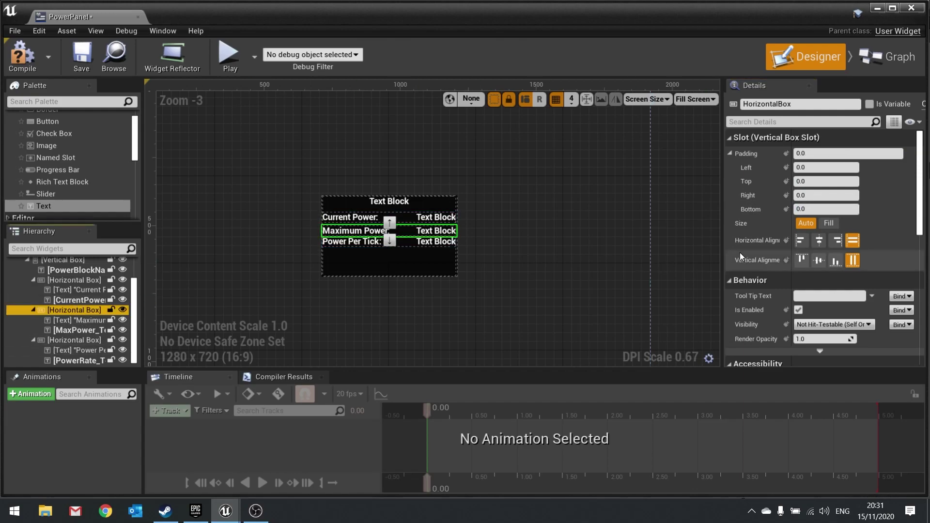
left_click(823, 182)
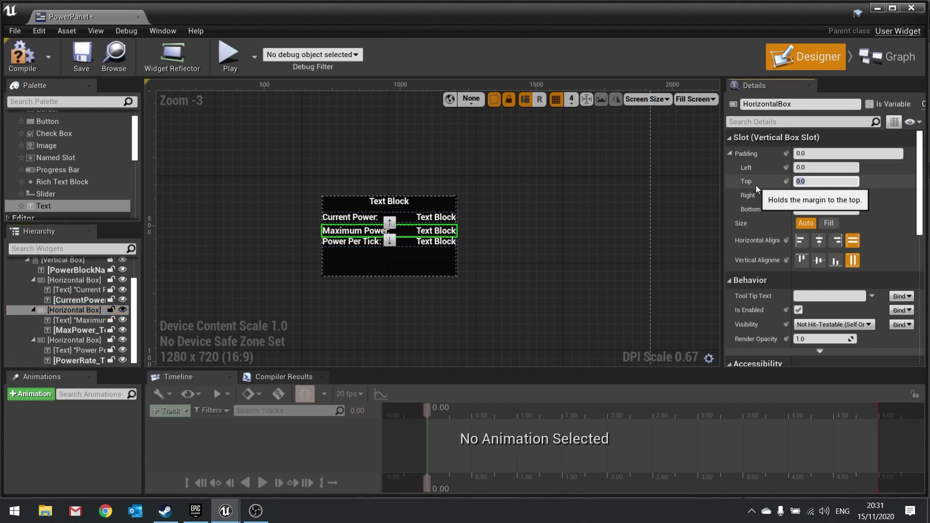
type("10")
key("Return")
key("Tab")
key("Tab")
type("10")
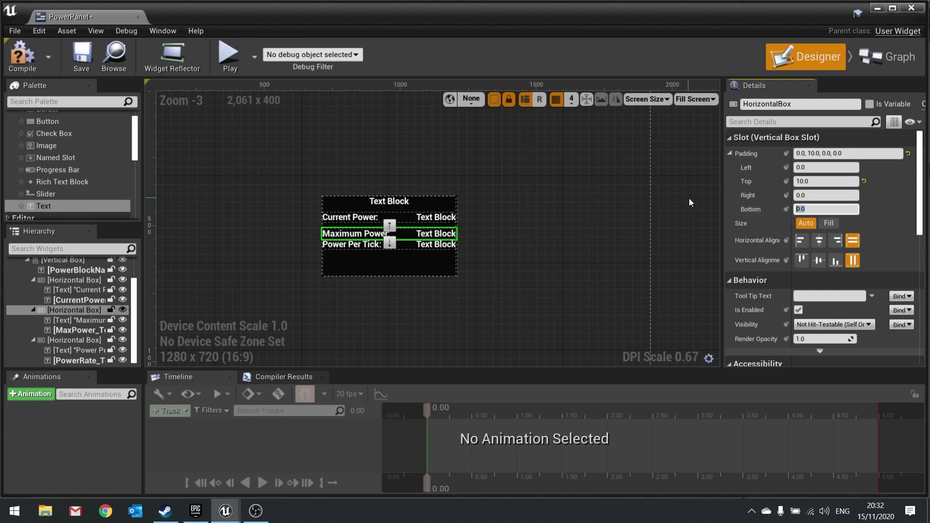
key("Return")
Set the Power Per Tick row's top padding to 30
left_click(74, 339)
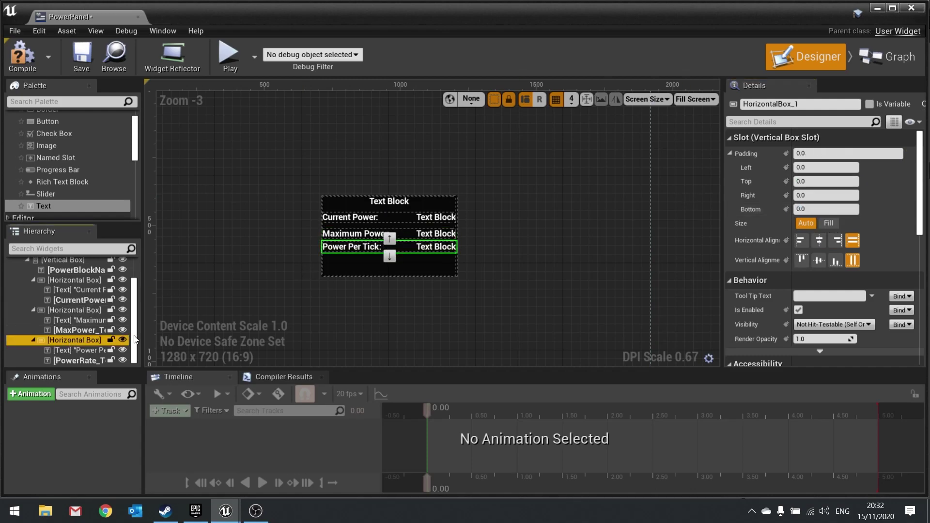
left_click(826, 181)
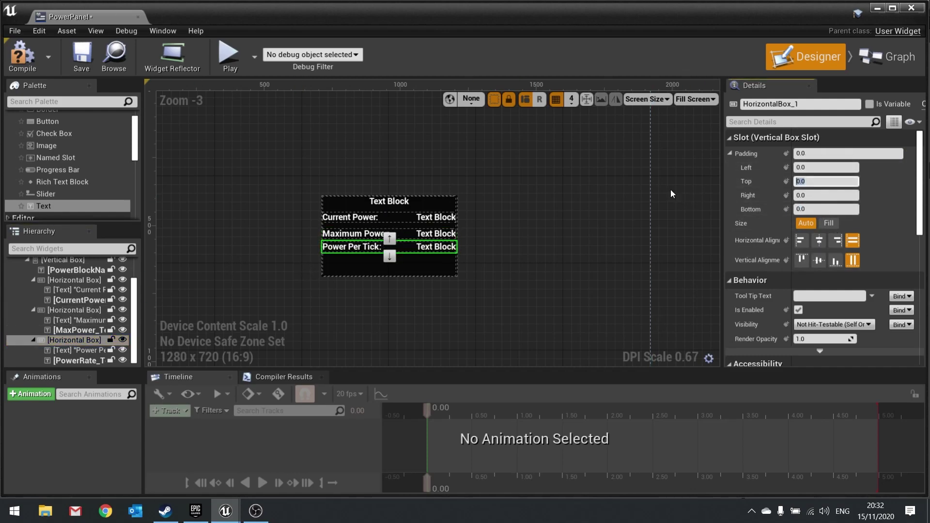
type("1")
type("30")
key("Return")
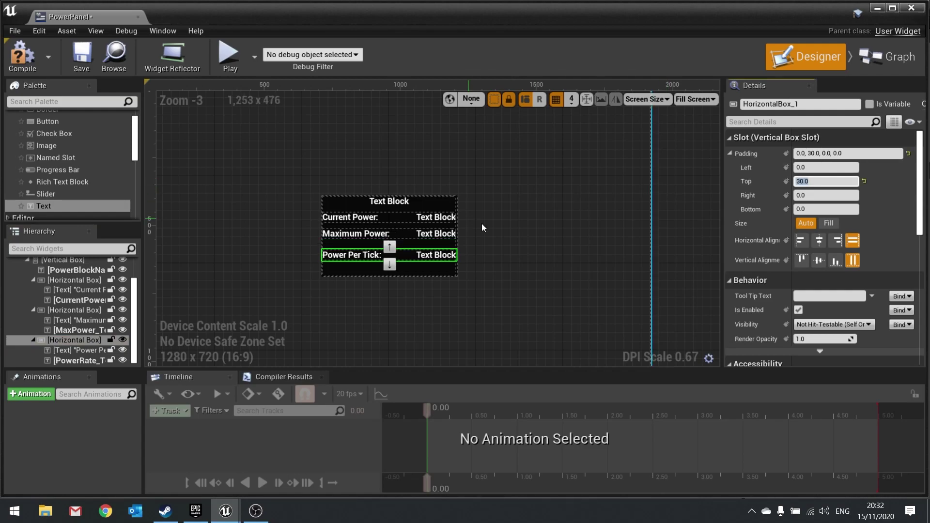
left_click(522, 229)
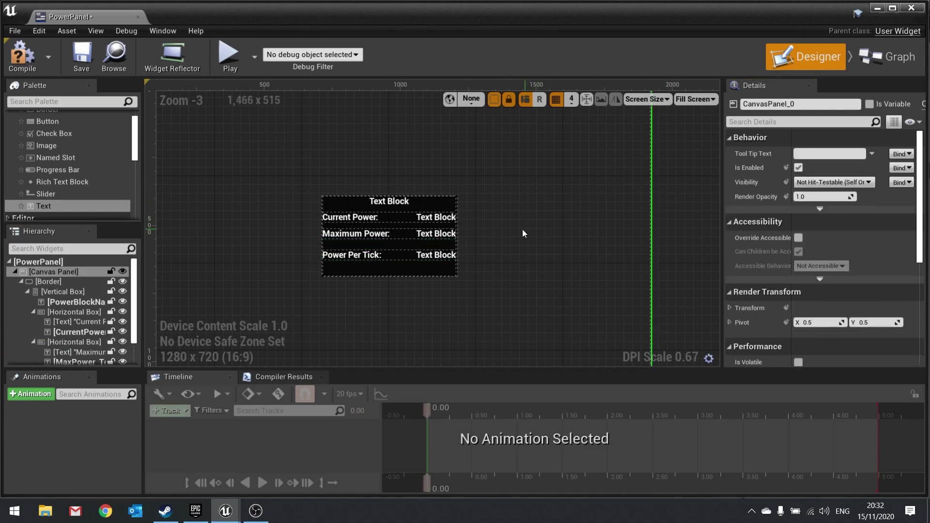
Collapse the three row entries and set the Vertical Box's slot padding to 10
left_click(33, 312)
left_click(33, 321)
left_click(33, 332)
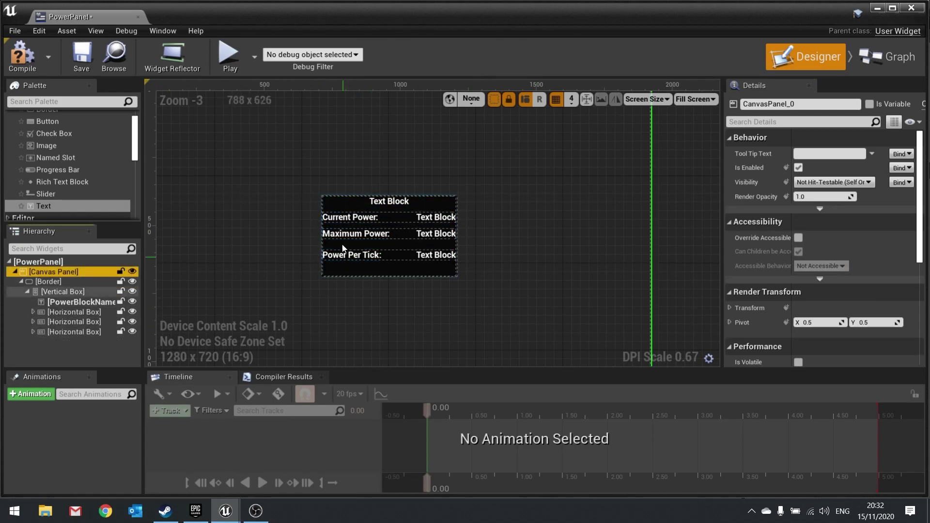
left_click(60, 292)
left_click(853, 153)
type("10")
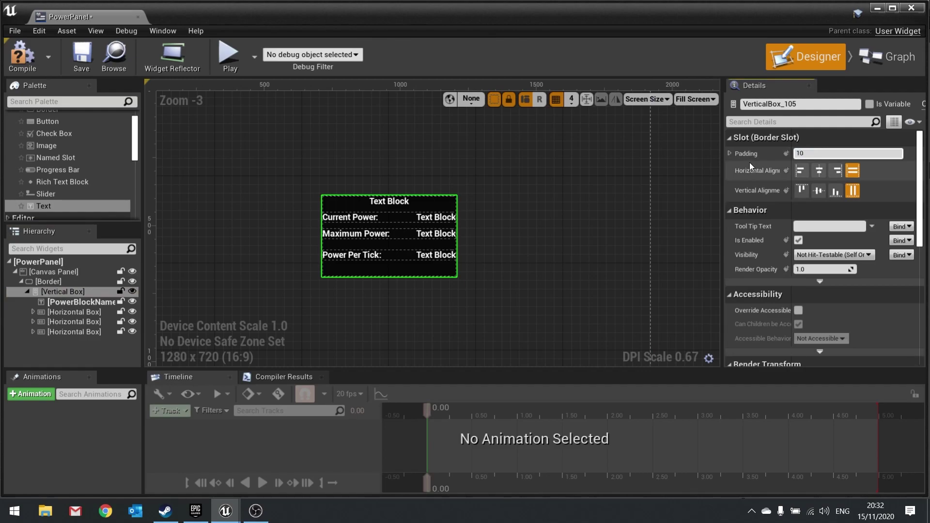
key("Return")
left_click(472, 321)
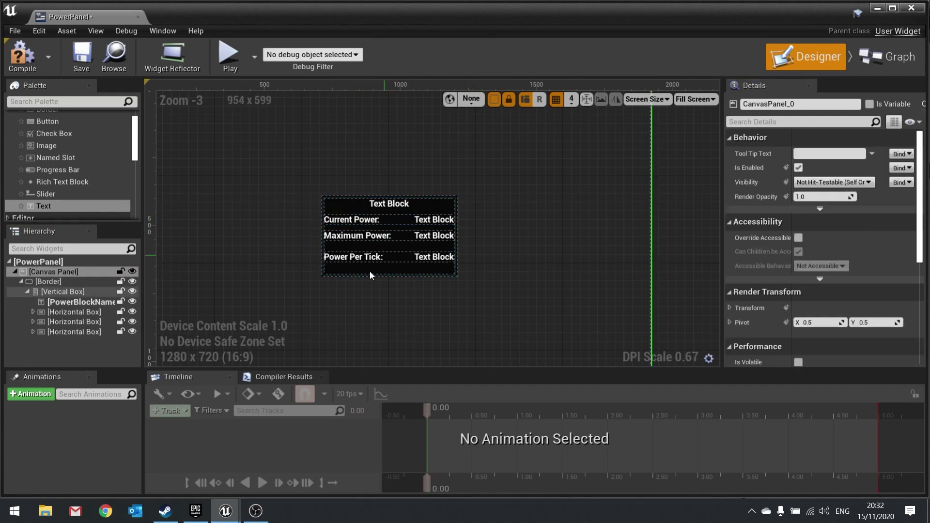
scroll(378, 265, "up", 2)
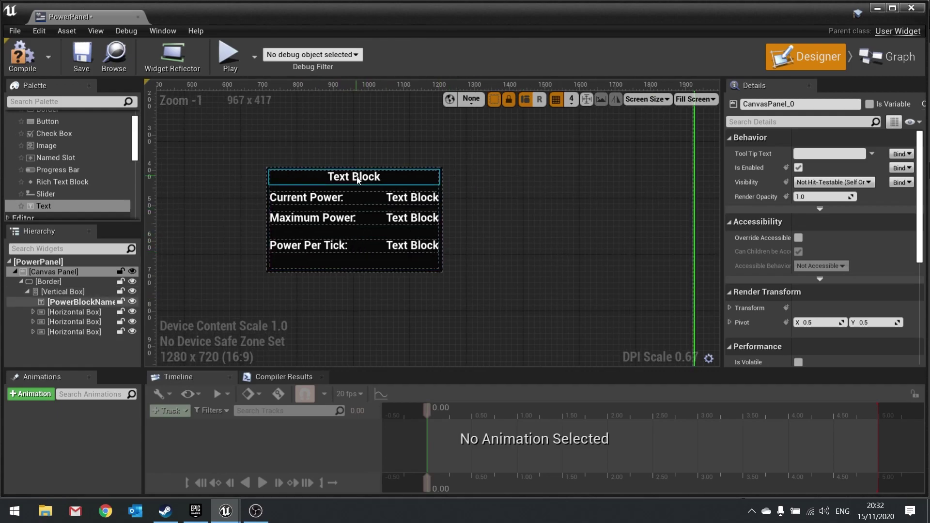
Set the PowerBlockName_Text title's font size to 30
left_click(356, 179)
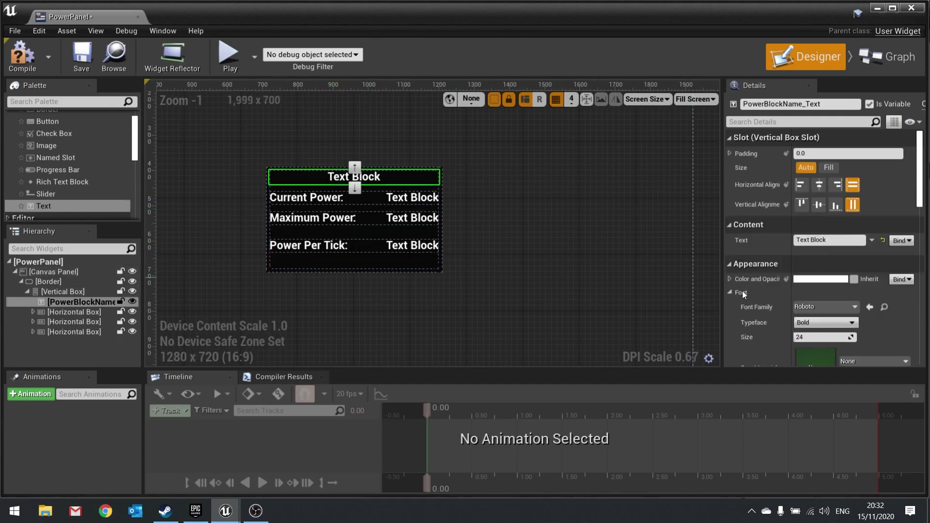
scroll(760, 300, "down", 3)
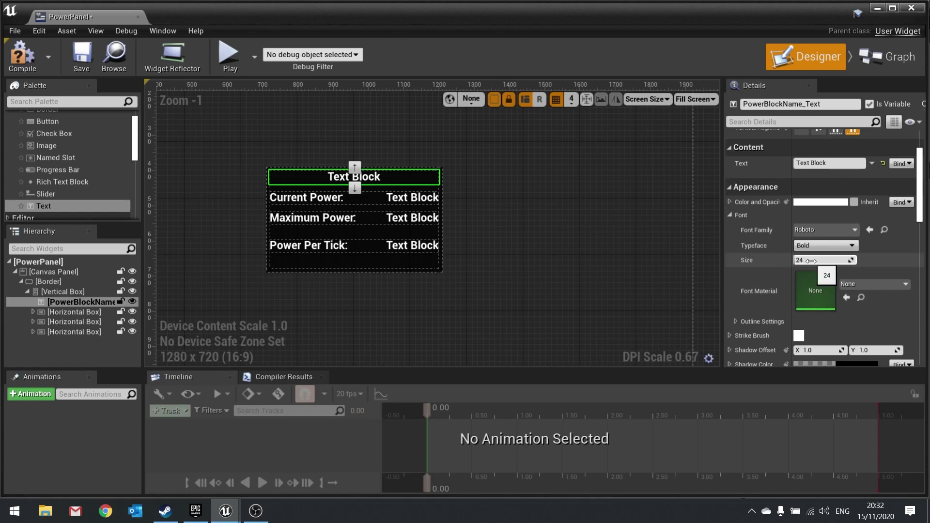
left_click(810, 261)
type("30")
key("Return")
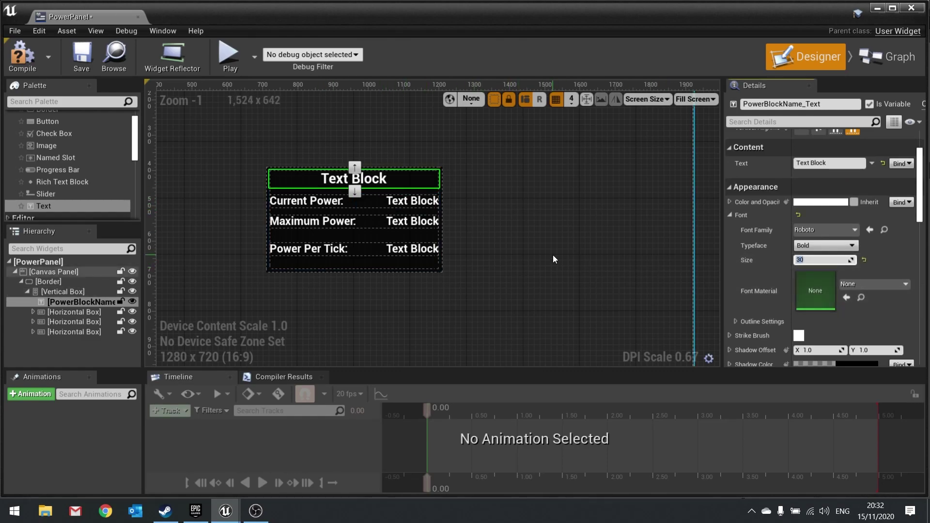
left_click(517, 247)
right_click_drag(506, 244, 371, 301)
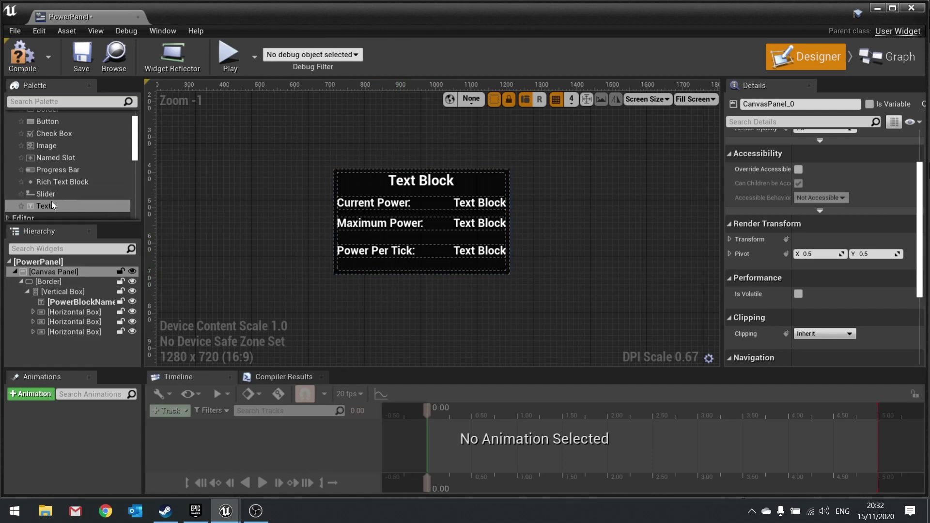
Add a right-justified text block reading 'Press E to Close' to the Vertical Box
left_click_drag(42, 207, 79, 291)
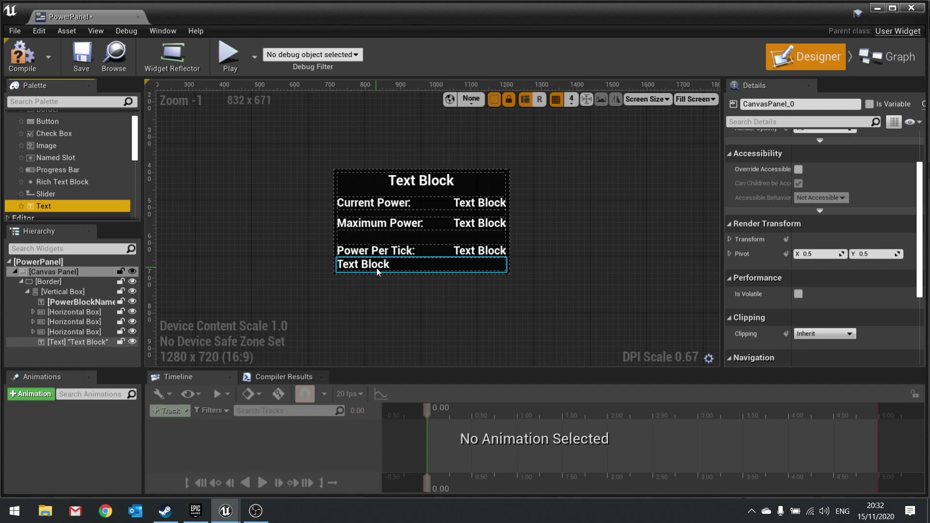
left_click(55, 342)
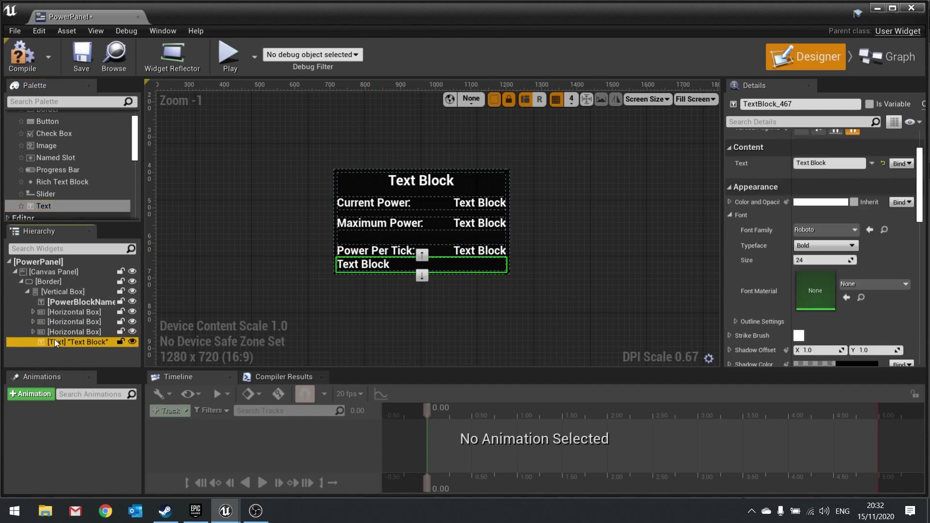
scroll(774, 291, "down", 5)
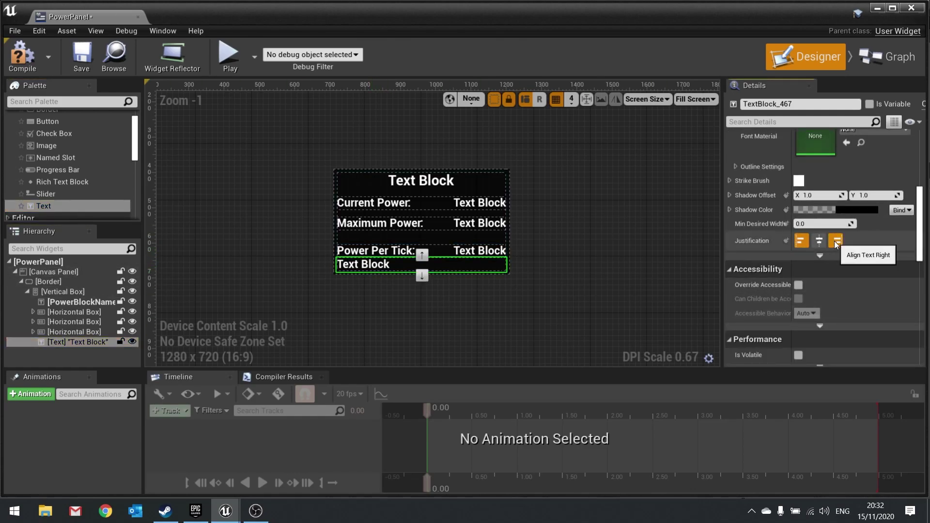
left_click(836, 242)
scroll(757, 266, "up", 5)
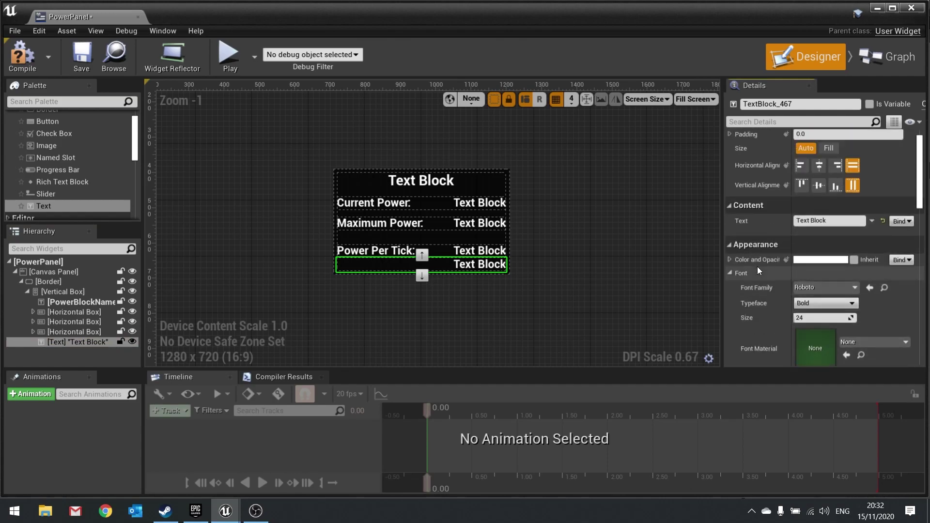
left_click(834, 220)
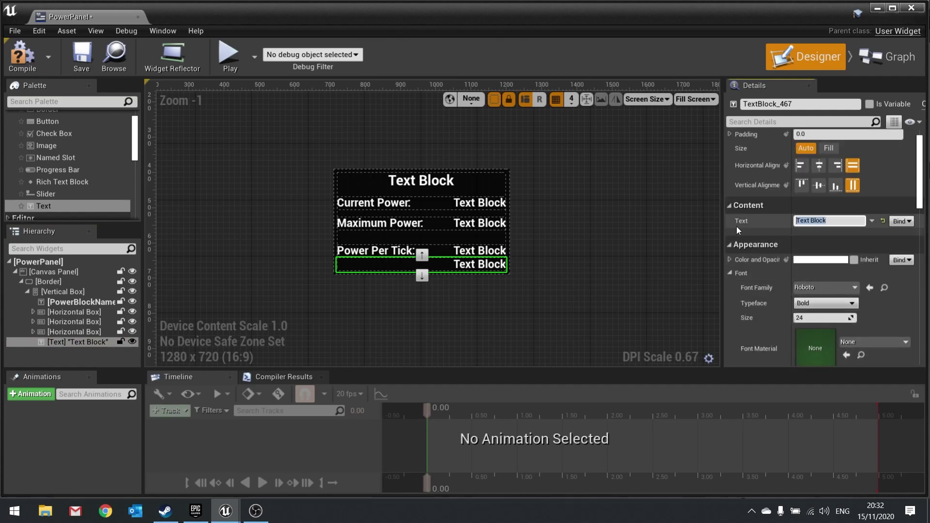
type("Press E to Close")
key("Return")
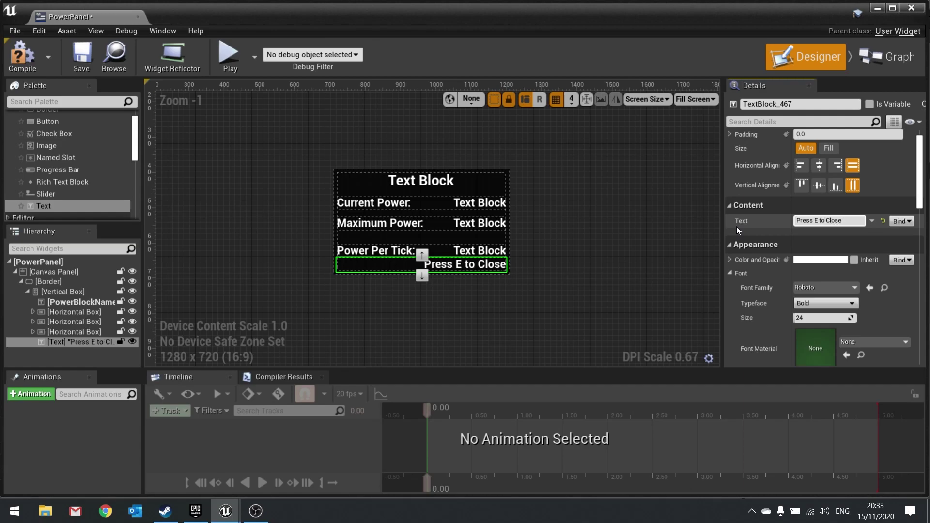
Change the Power Per Tick row's top padding to 10
left_click(376, 250)
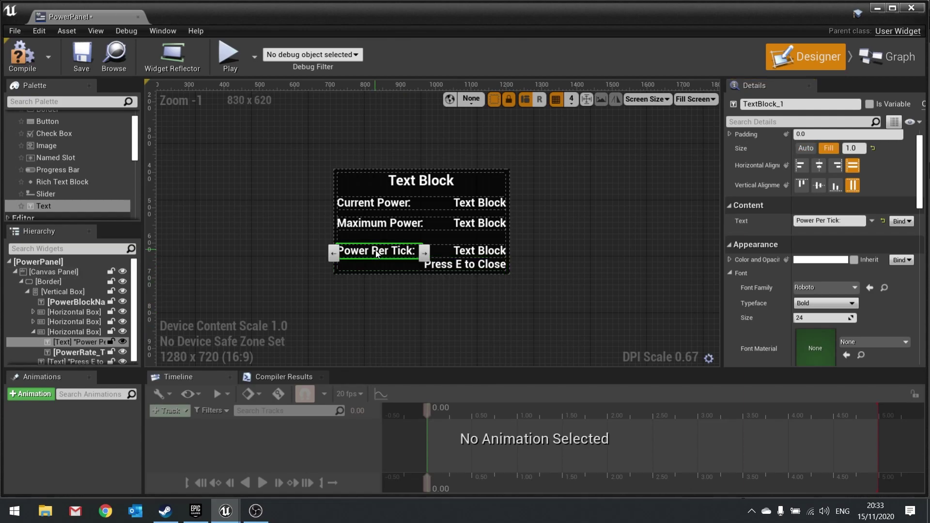
left_click(85, 331)
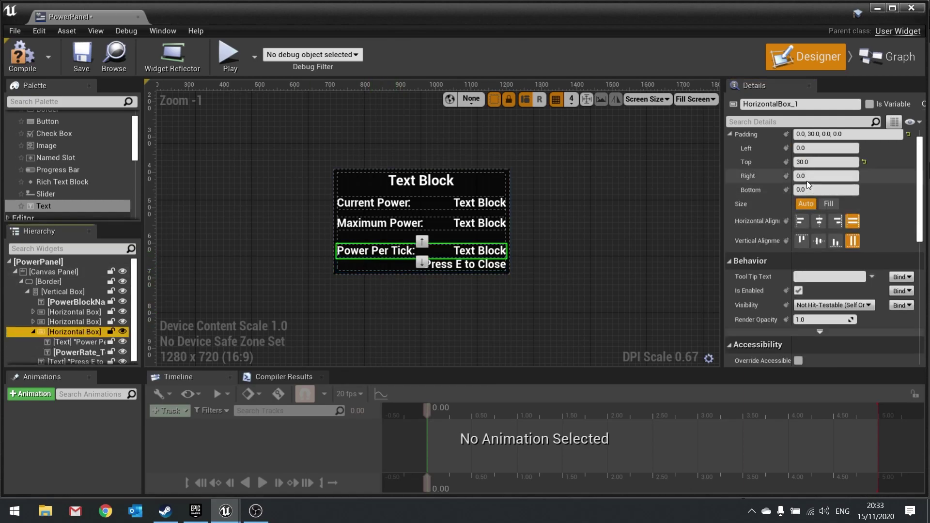
left_click(810, 162)
type("15")
key("Return")
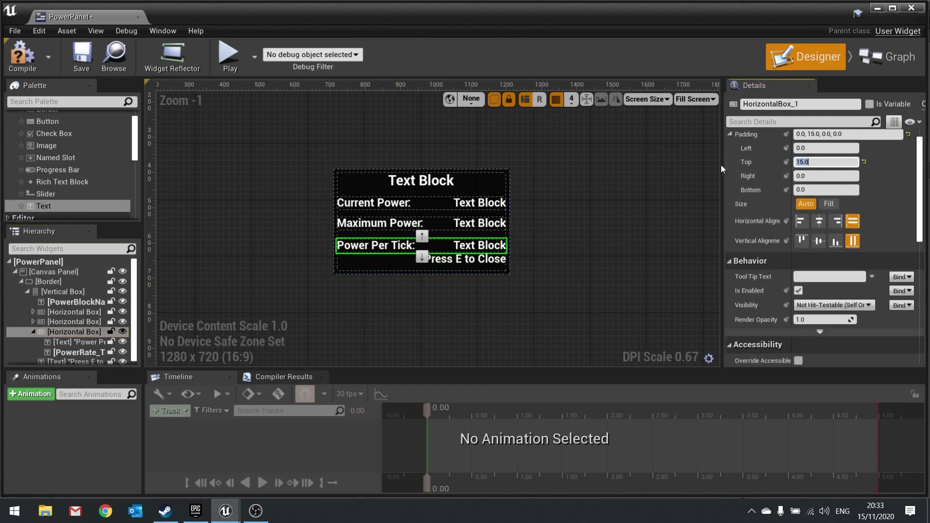
type("10")
key("Return")
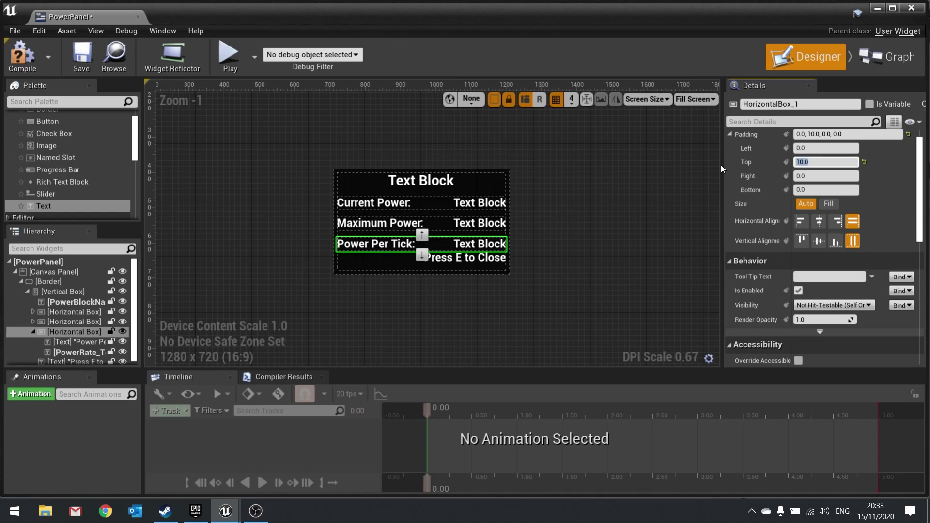
left_click(552, 244)
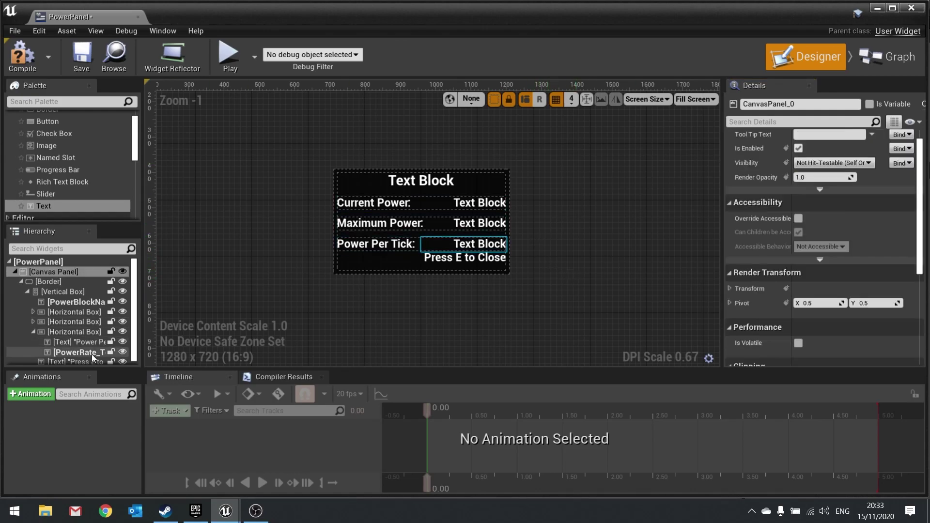
Make 'Press E to Close' size to Fill with bottom vertical alignment, then compile
left_click(80, 359)
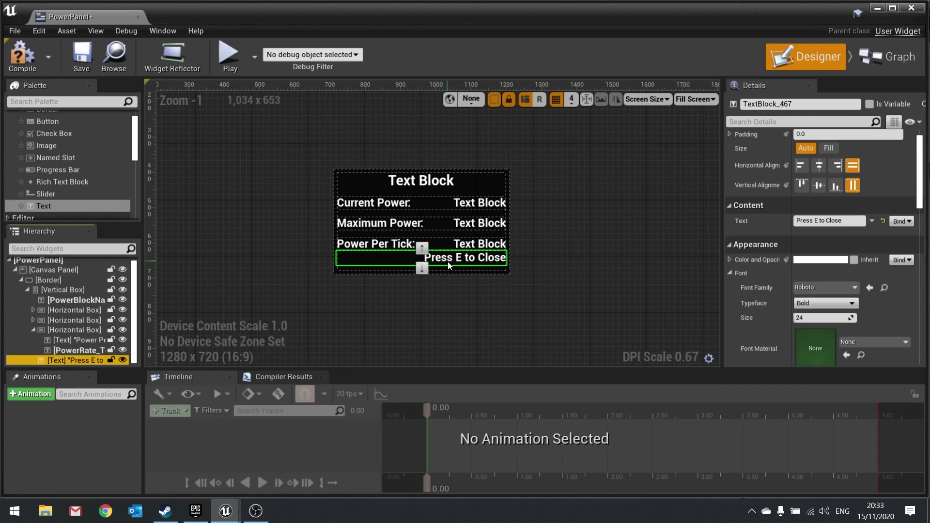
left_click(830, 149)
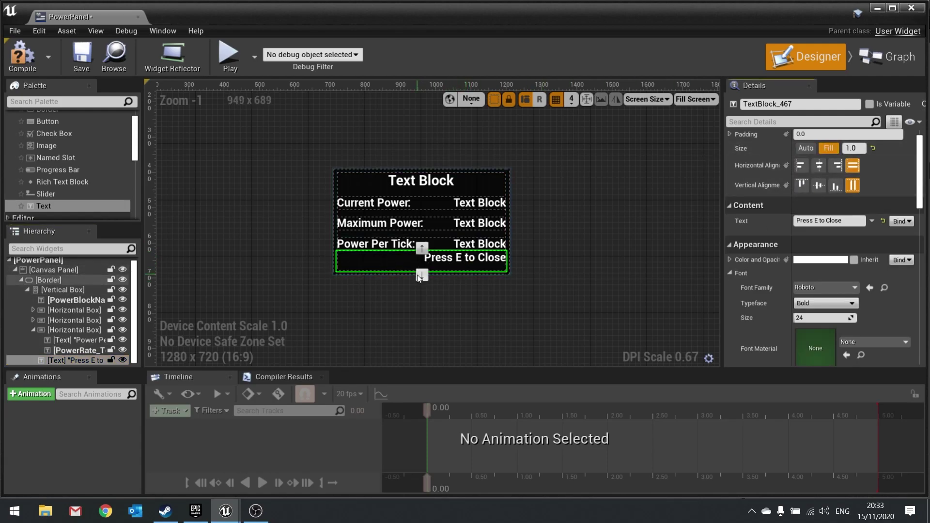
left_click(833, 185)
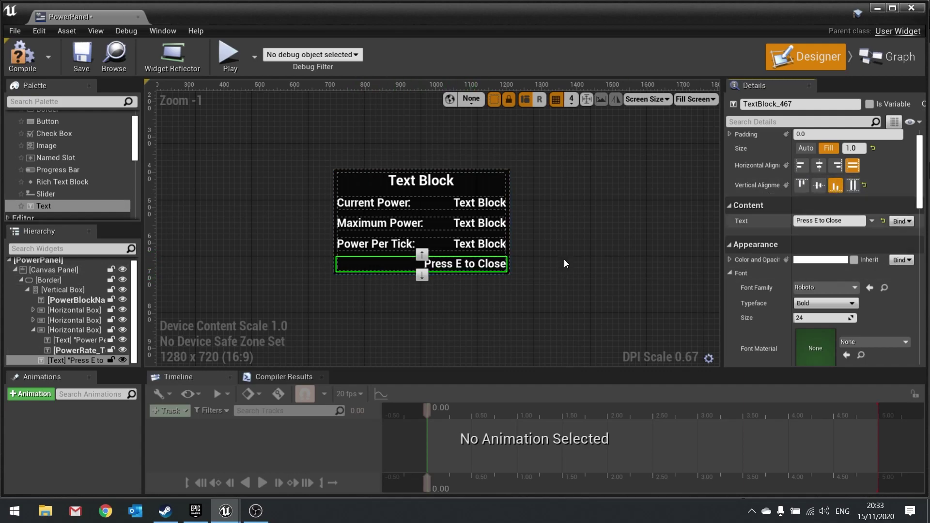
left_click(534, 266)
scroll(624, 295, "down", 3)
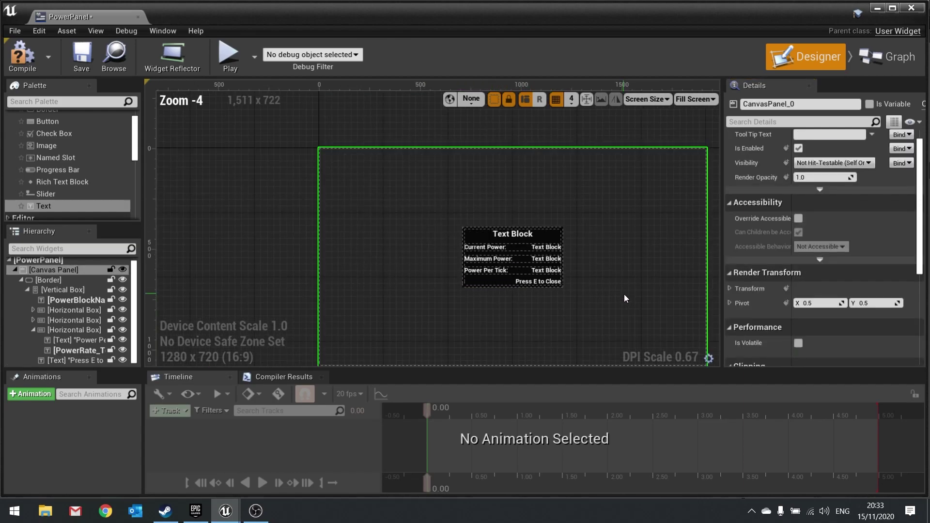
right_click_drag(624, 295, 558, 274)
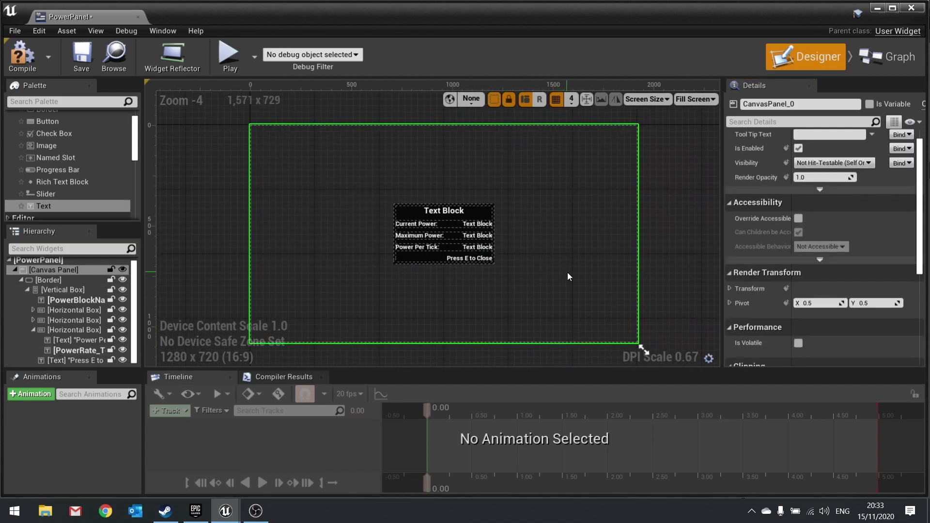
left_click(22, 53)
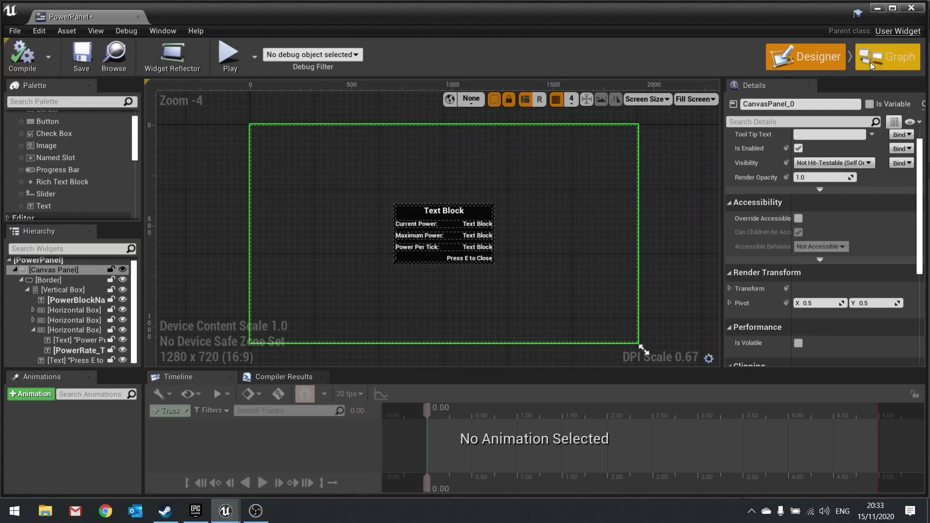
Create an instance-editable Text variable PowerSourceName in the widget graph and start a second variable
left_click(869, 62)
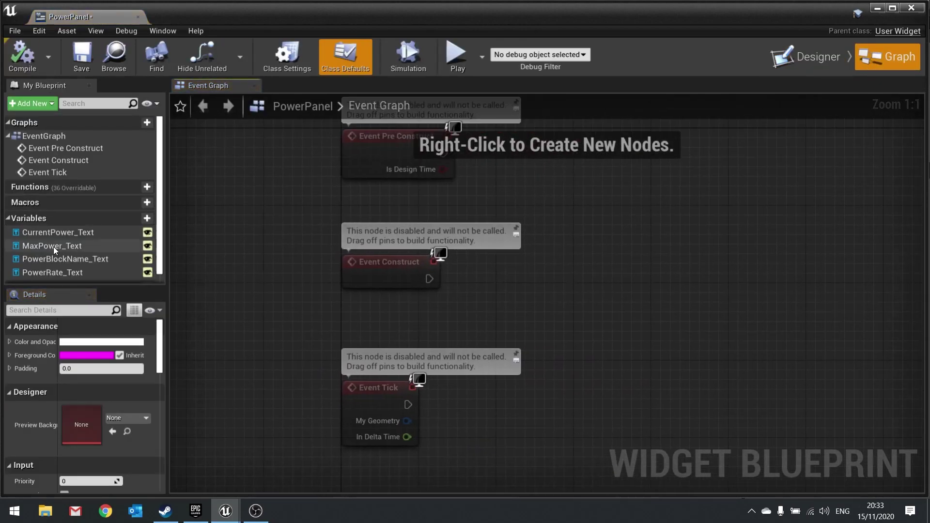
left_click_drag(68, 285, 71, 354)
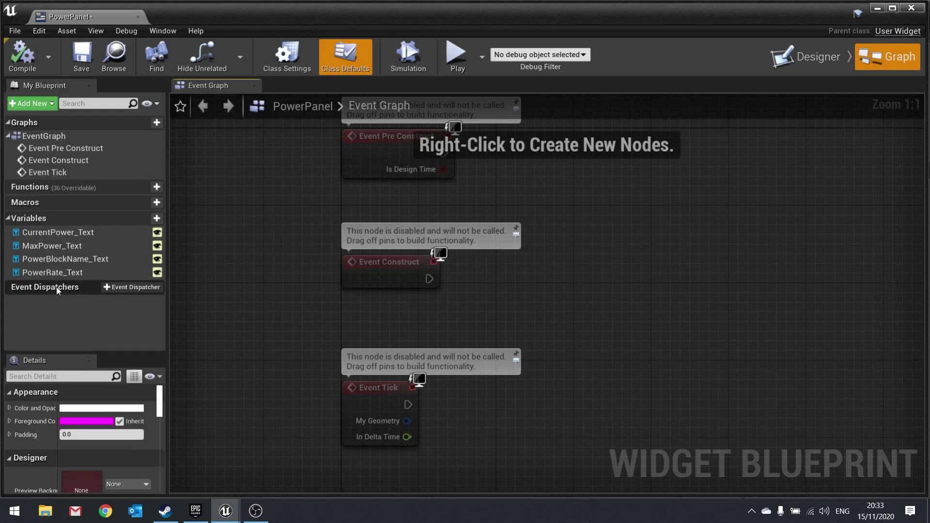
left_click(144, 218)
type("Power")
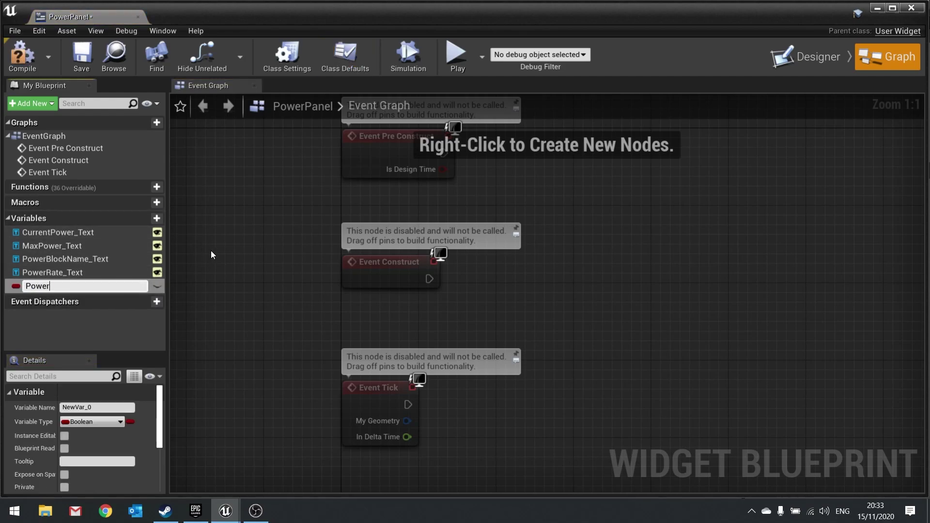
type("SourceName")
key("Return")
left_click(94, 423)
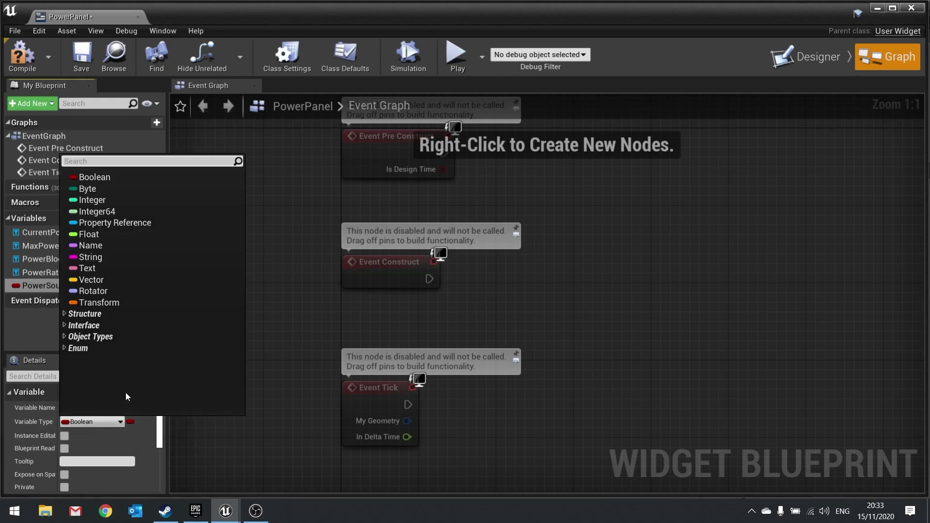
left_click(98, 267)
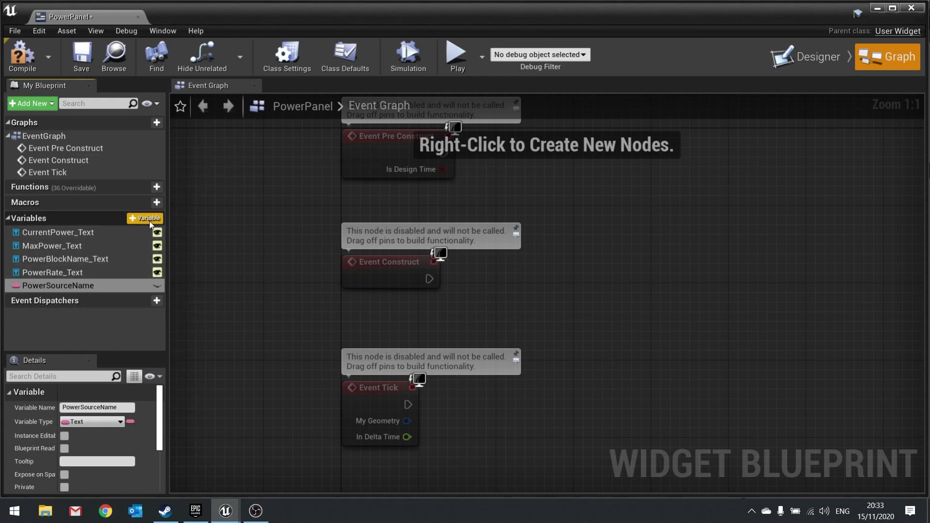
left_click(156, 285)
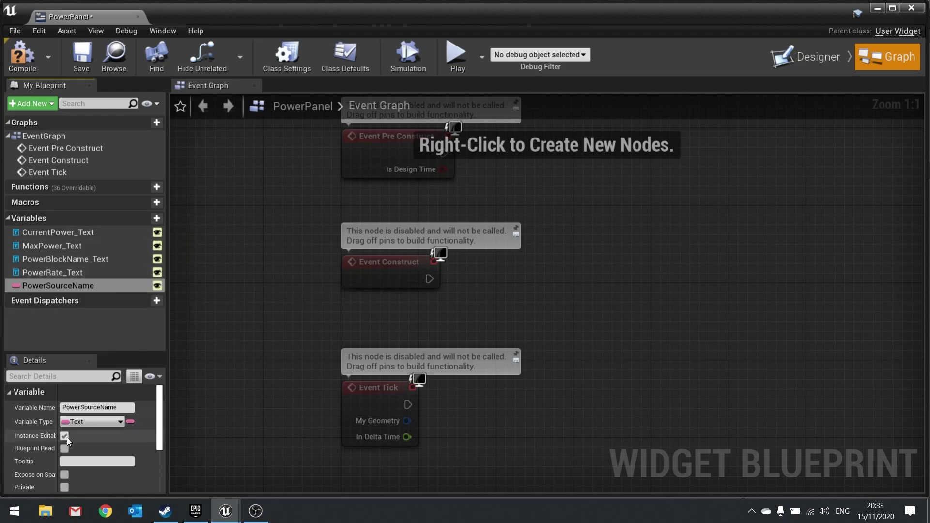
left_click(154, 217)
type("Current")
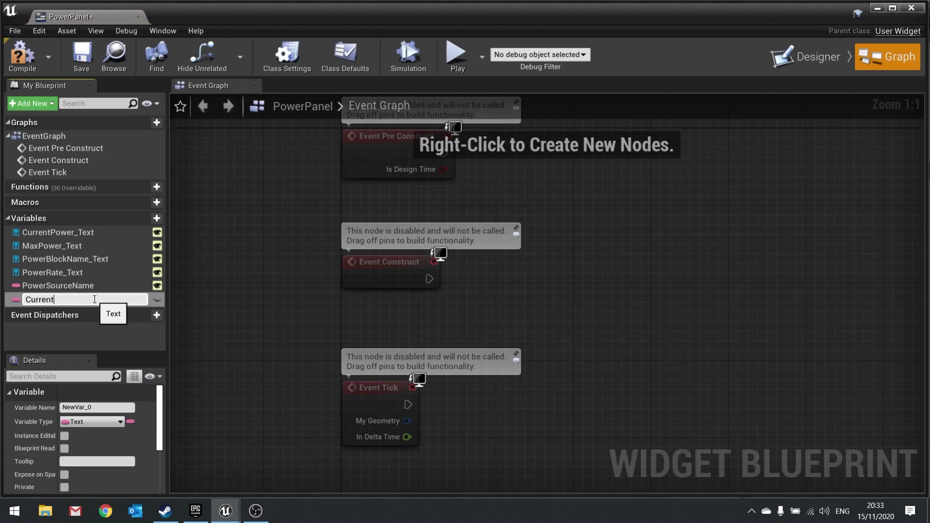
Name the new variable PowerBlock as a Placeable Block reference, instance editable and exposed on spawn
key("BackSpace")
type("PowerBlock")
key("Return")
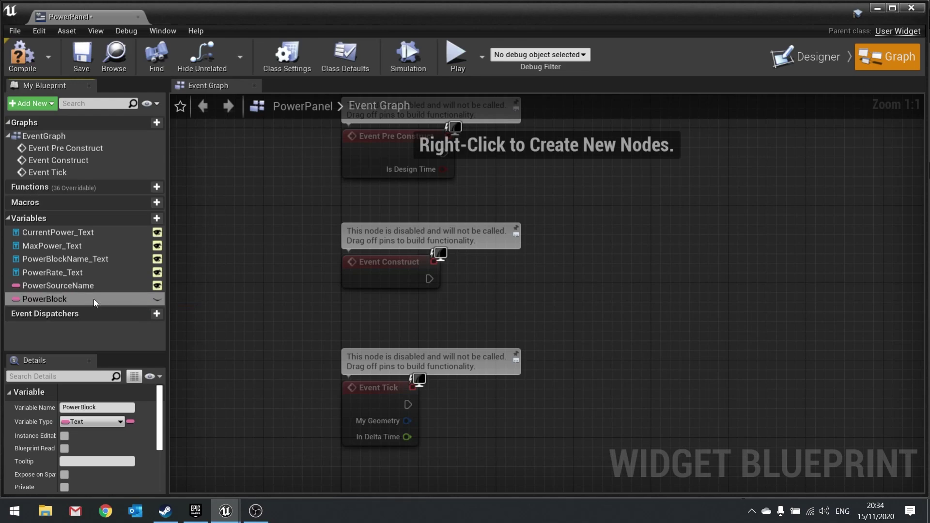
left_click(96, 423)
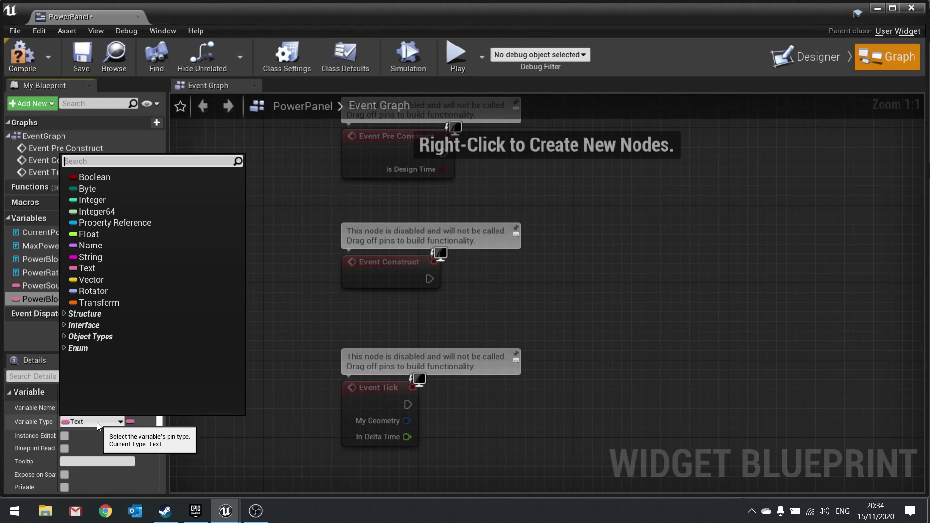
type("block")
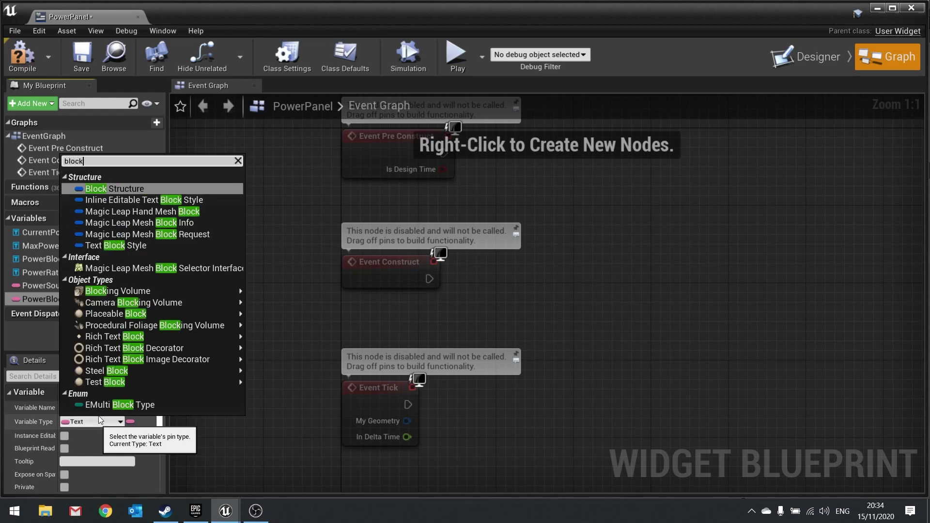
mouse_move(111, 382)
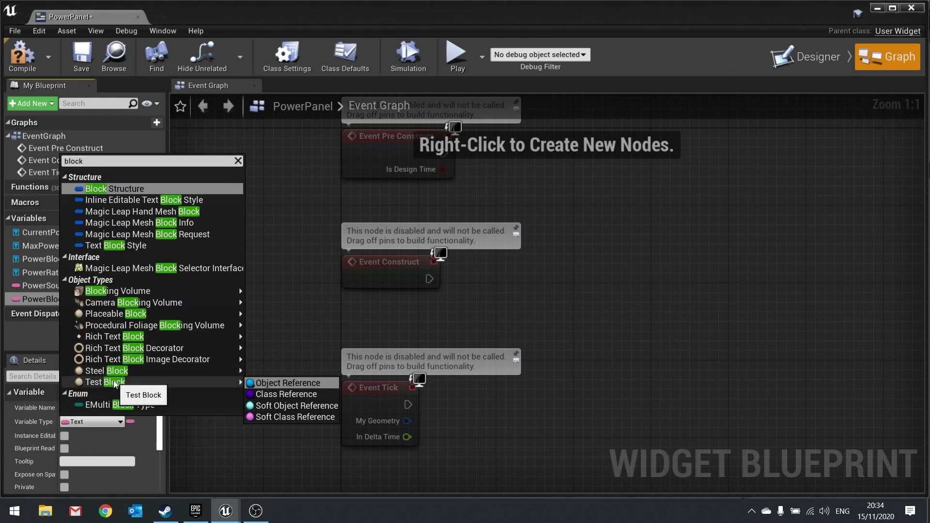
left_click(136, 313)
left_click(157, 299)
left_click(64, 475)
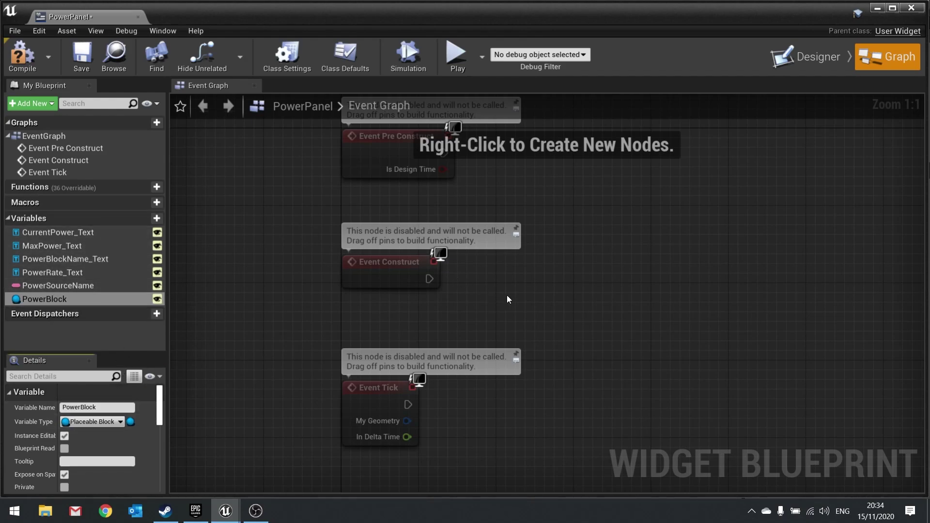
Compile the PowerPanel widget
right_click_drag(506, 295, 461, 324)
left_click(332, 414)
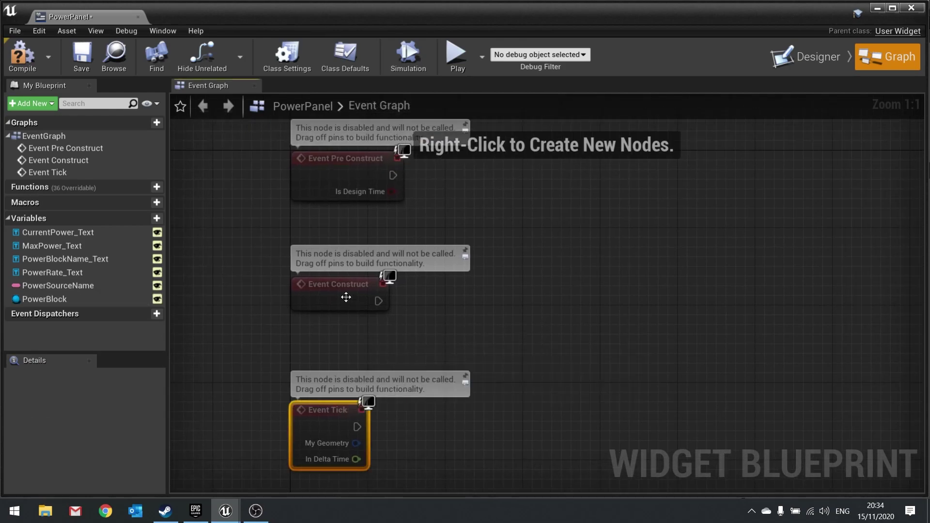
left_click(22, 54)
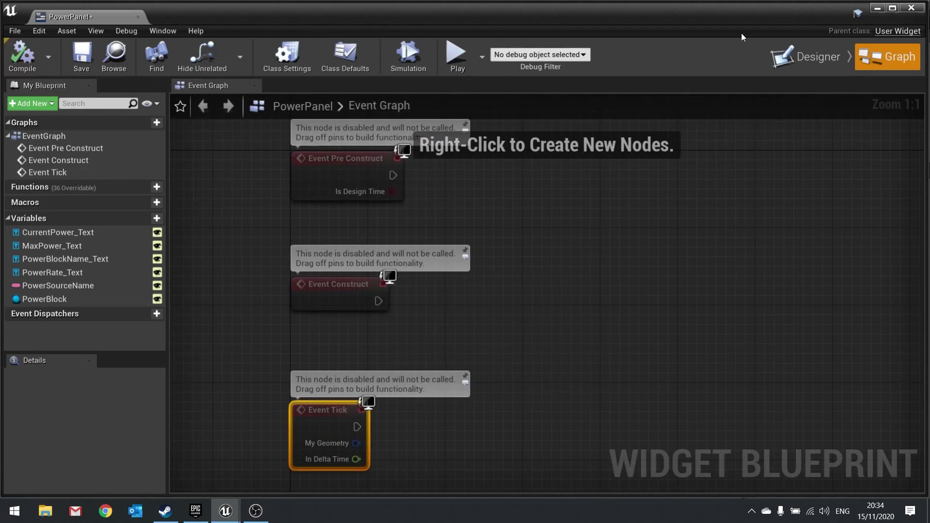
Open the Power_Solar blueprint and delete its Print String node
left_click(904, 8)
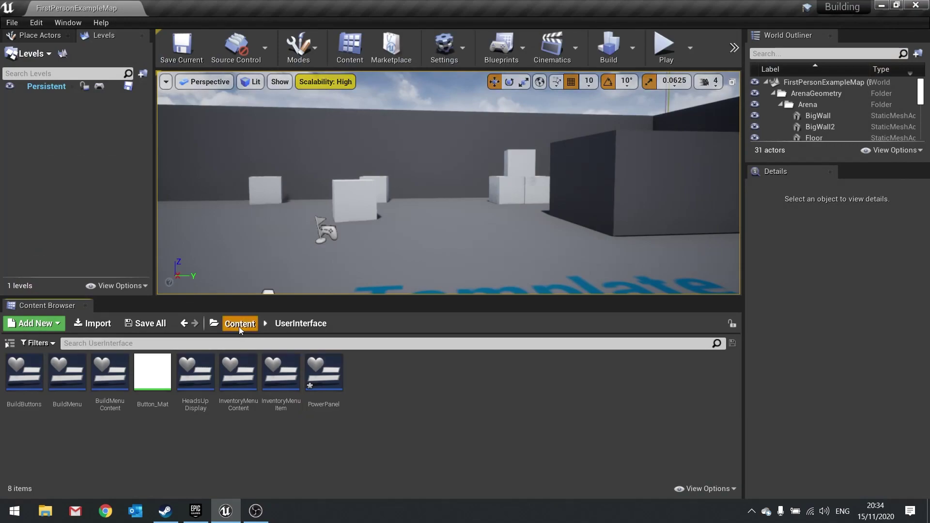
left_click(240, 325)
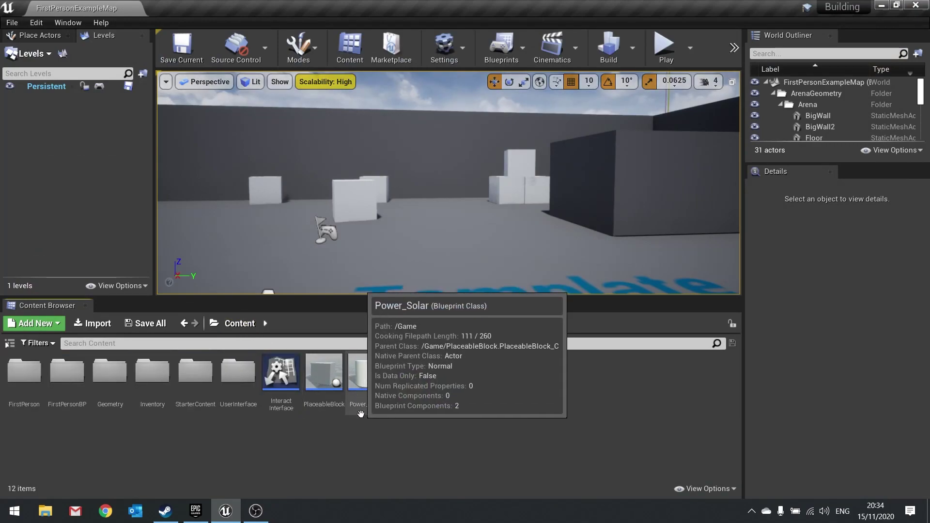
double_click(360, 413)
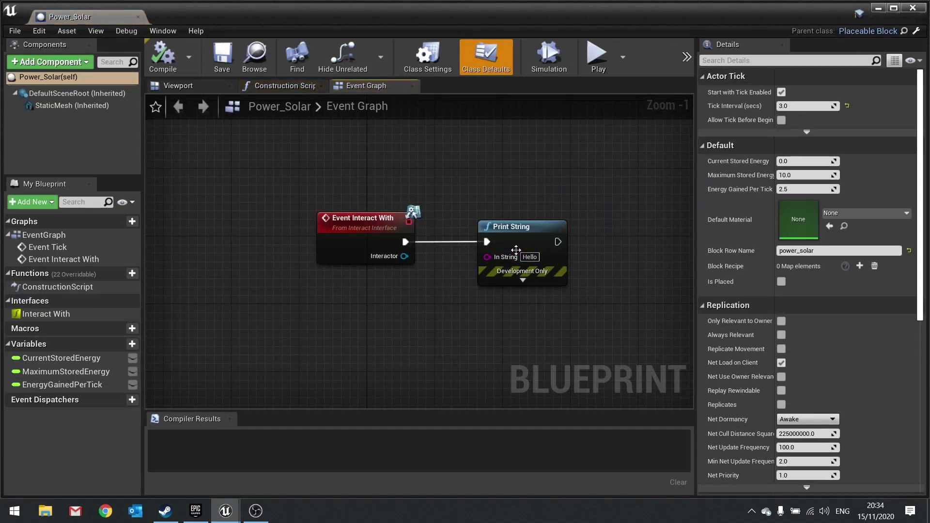
right_click_drag(516, 250, 339, 242)
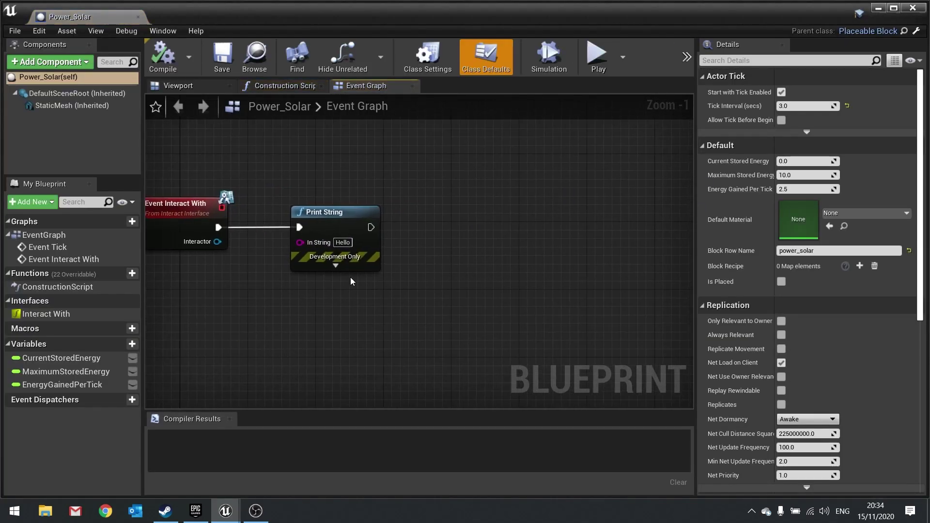
left_click(339, 222)
key("Delete")
Add a Create Widget node of class PowerPanel off the interact event
left_click_drag(218, 227, 273, 228)
type("create w")
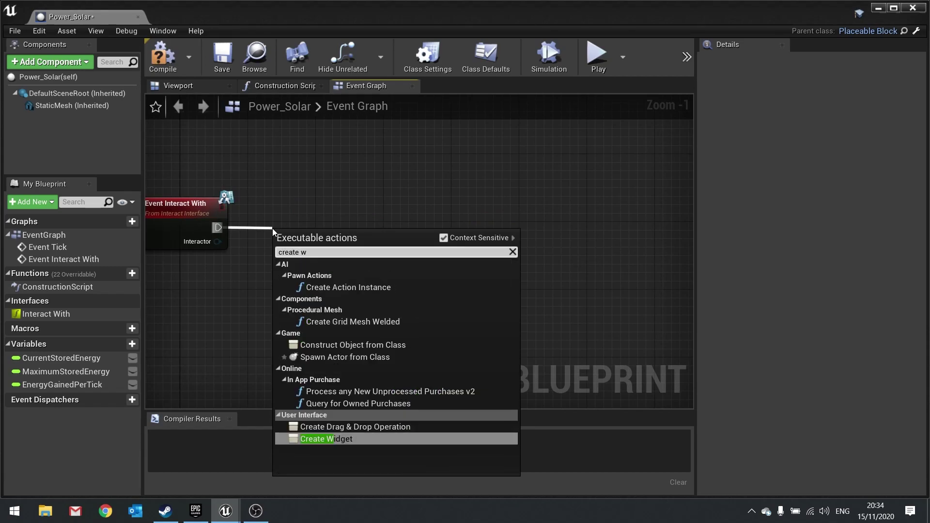
key("Return")
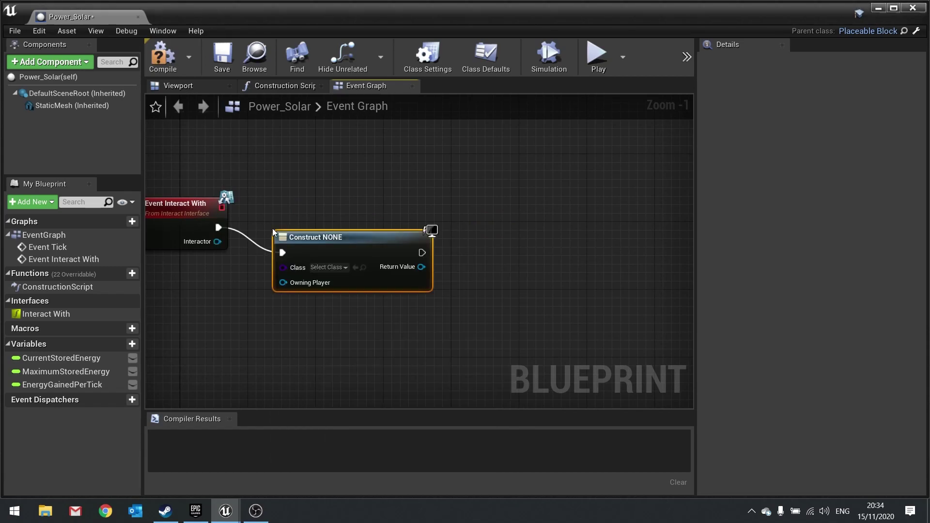
left_click(327, 242)
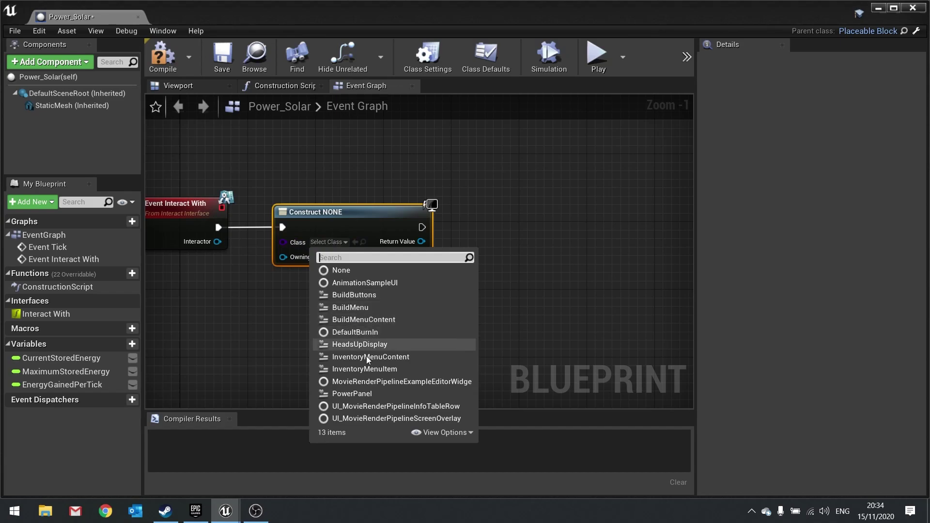
left_click(351, 394)
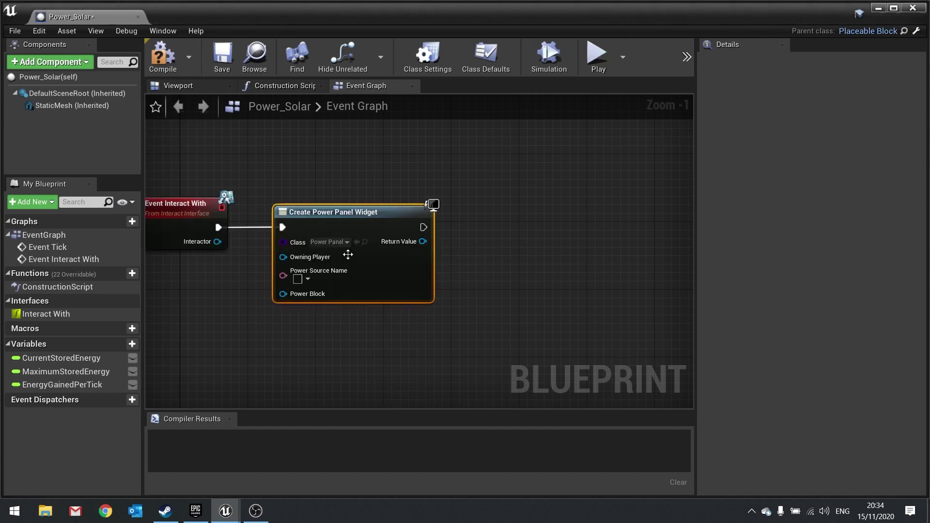
Set Power Source Name to 'Solar Panel' and wire Self into Power Block
left_click(297, 279)
type("Solar Panel")
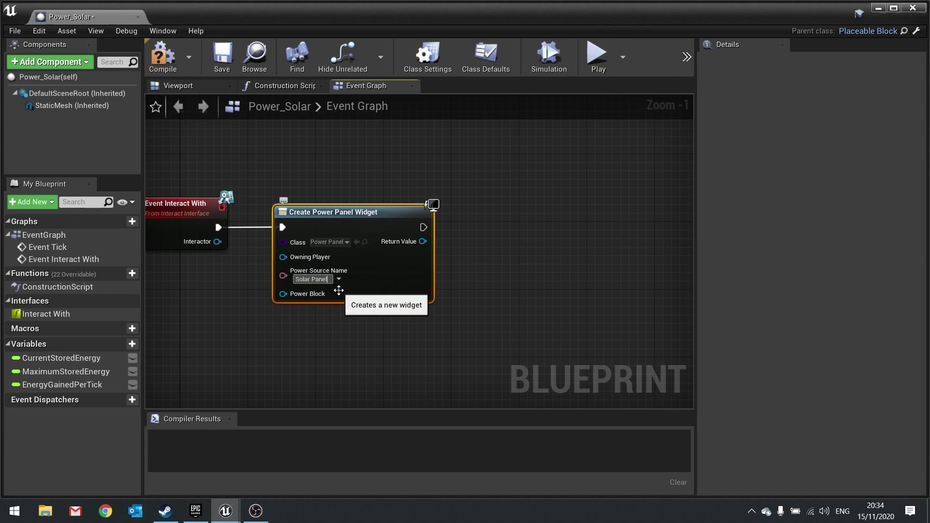
left_click_drag(282, 294, 202, 317)
type("self")
key("Return")
Promote the widget's Return Value to a variable named PowerPanelUI
right_click_drag(408, 247, 280, 259)
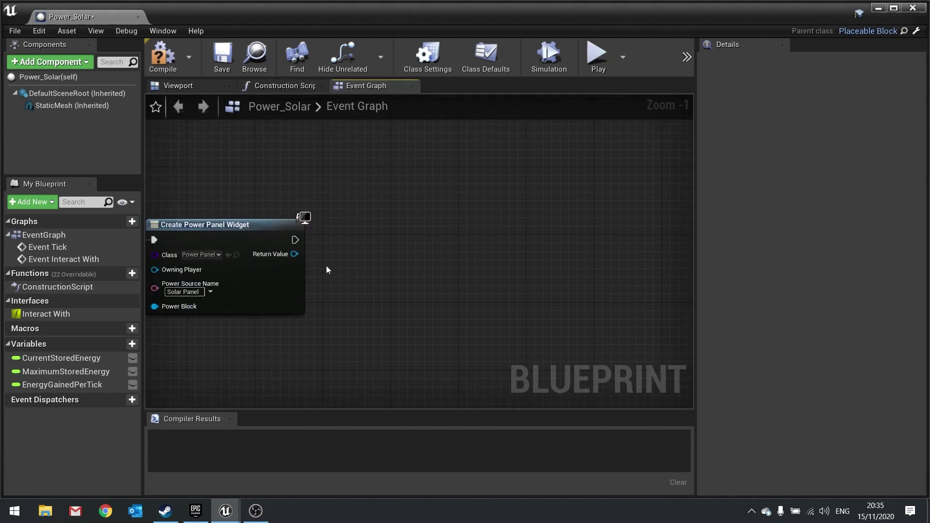
left_click_drag(280, 259, 348, 261)
type("add")
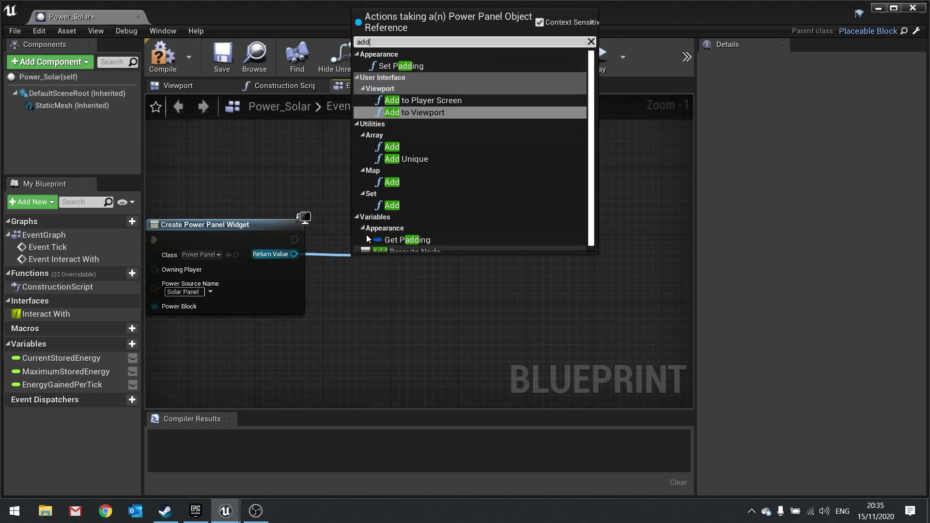
key("BackSpace")
key("BackSpace")
key("BackSpace")
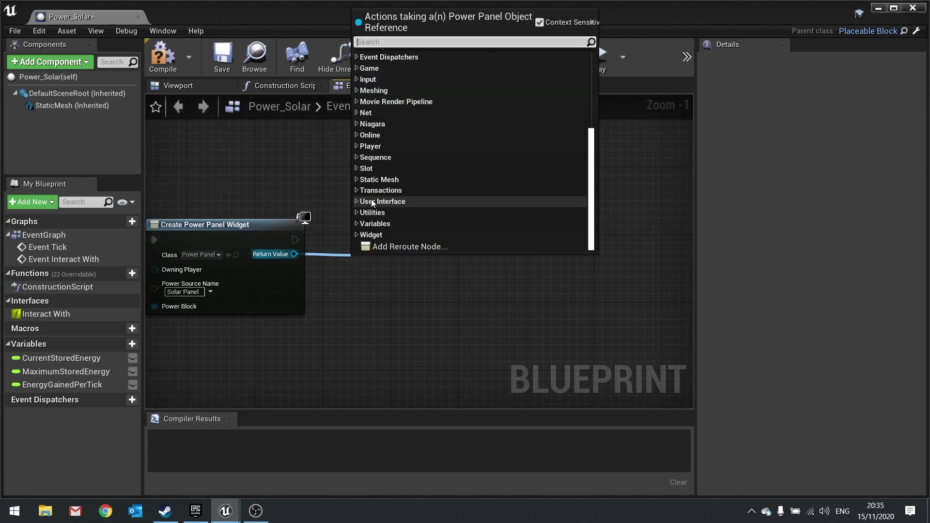
type("promote")
key("Return")
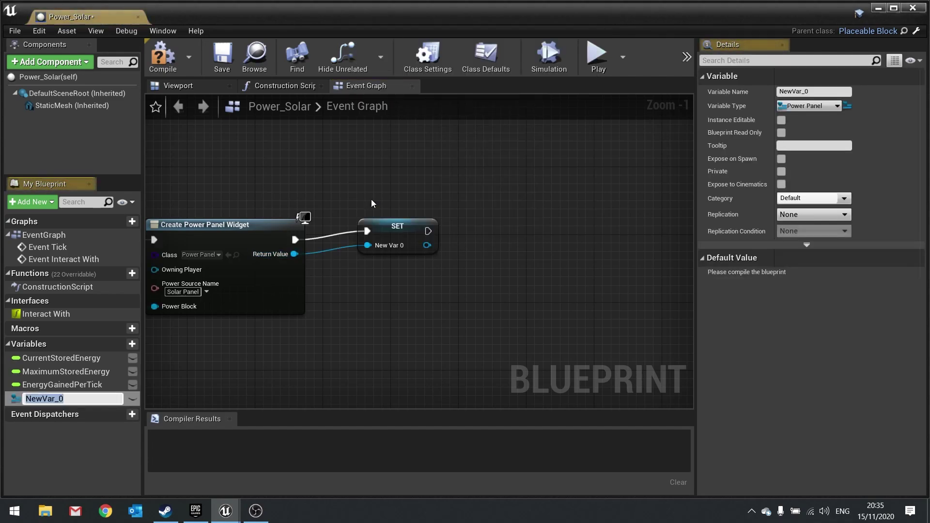
type("Po")
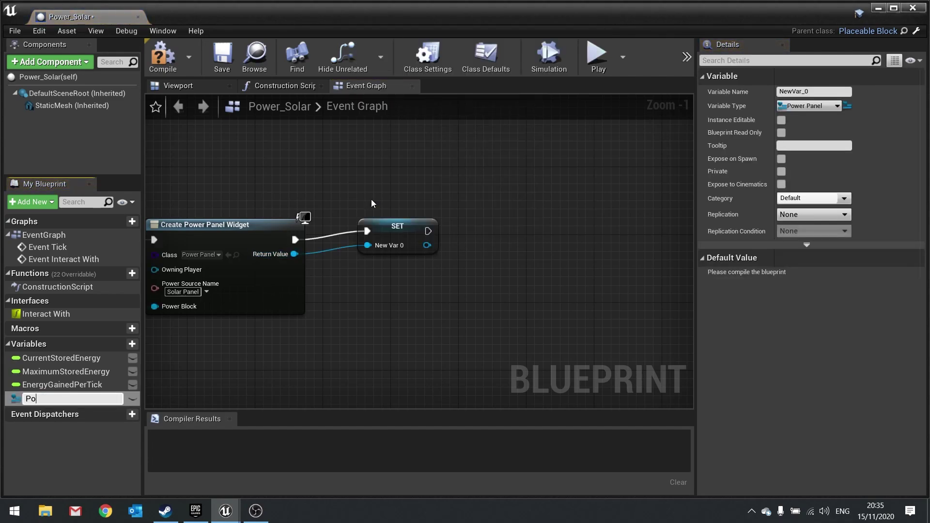
type("werPanelUI")
key("Return")
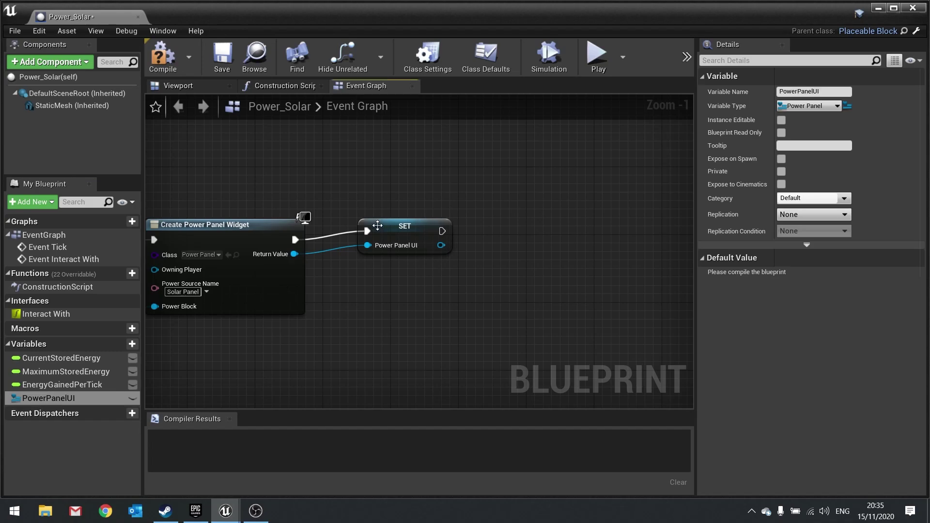
left_click_drag(378, 230, 368, 237)
Add an Add to Viewport node after the SET PowerPanelUI node
left_click_drag(432, 253, 518, 249)
type("add to view")
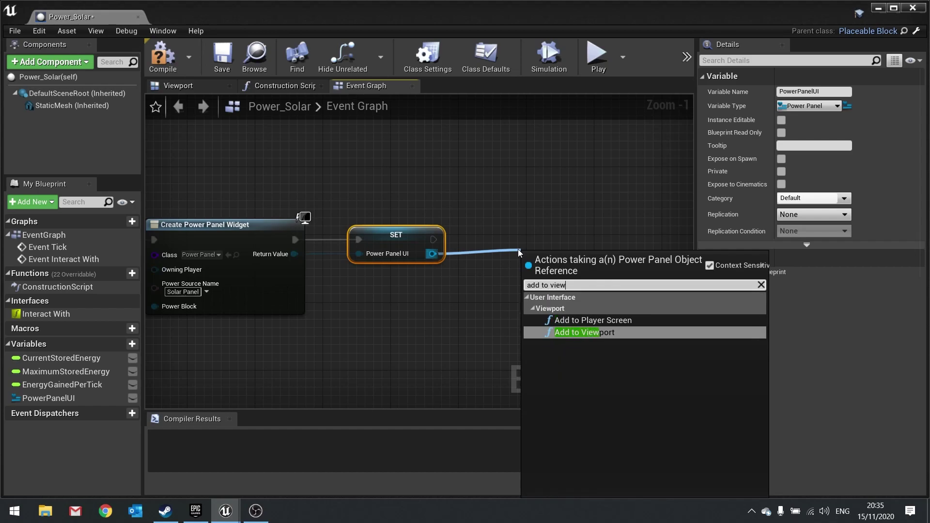
key("Return")
left_click_drag(558, 269, 543, 228)
right_click_drag(543, 227, 556, 284)
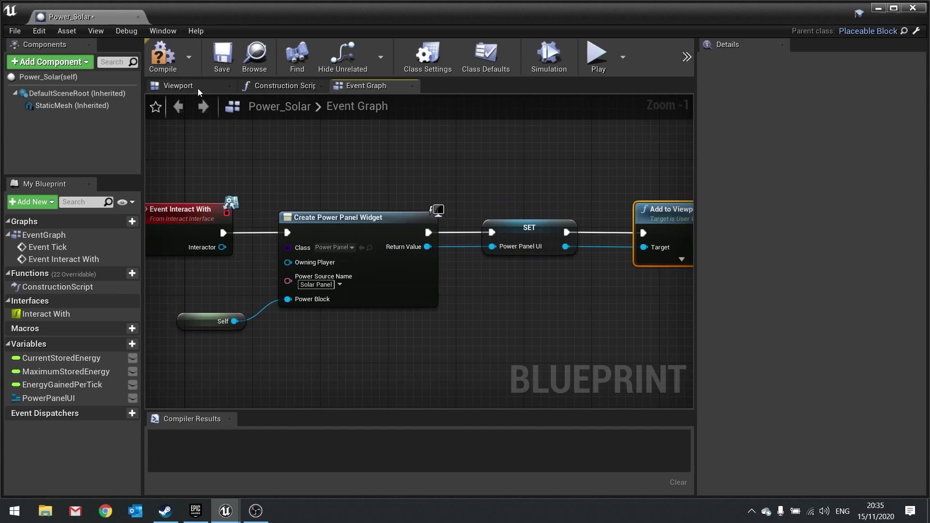
Compile Power_Solar, close its editor and start a play-in-editor test
left_click(163, 54)
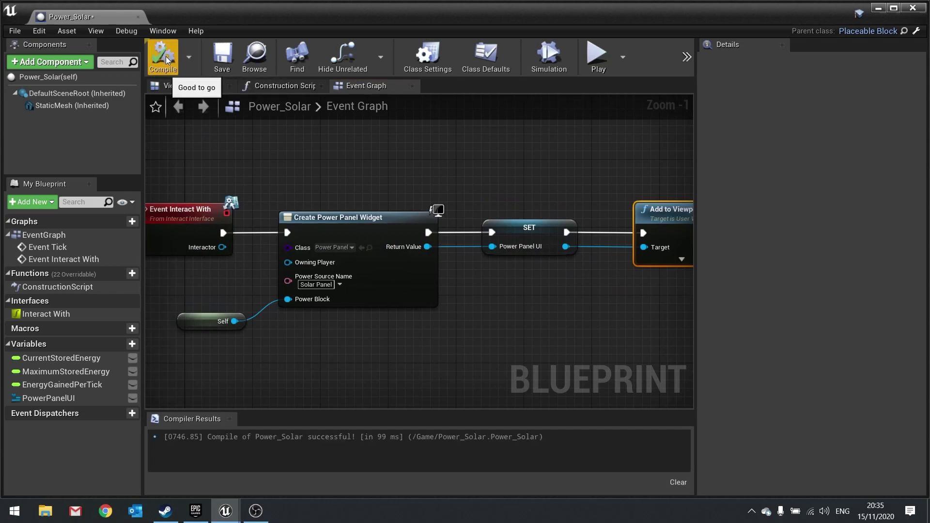
left_click(914, 8)
left_click(671, 46)
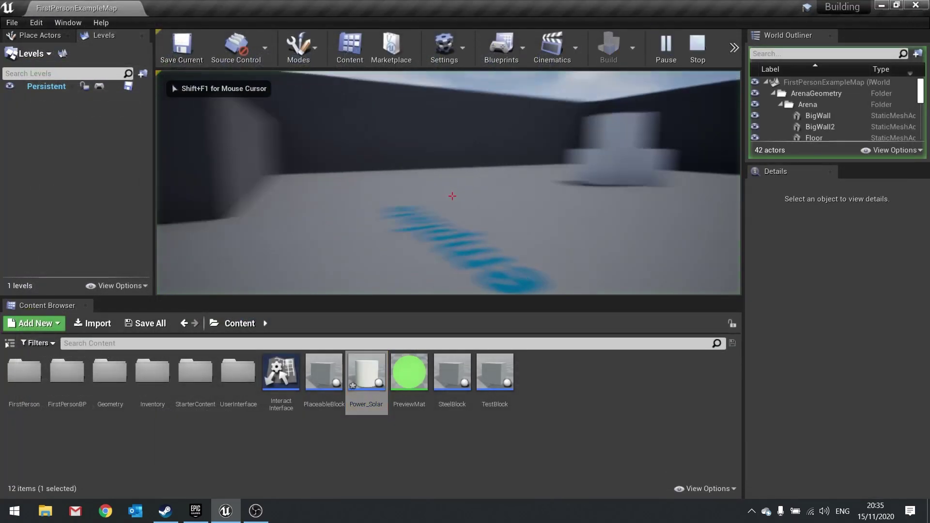